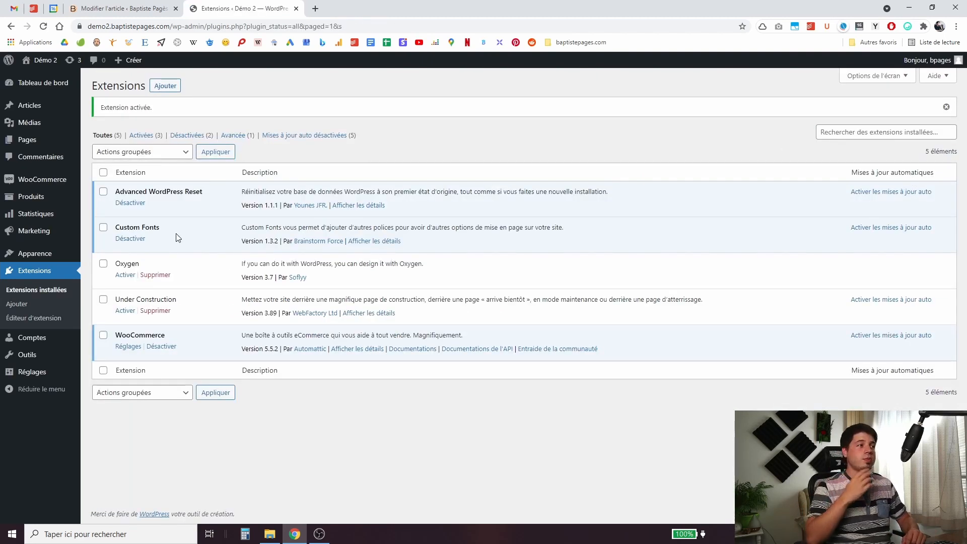
# Open the dafont.com font site in a new browser tab.
pyautogui.moveTo(133, 227); pyautogui.dragTo(171, 232)
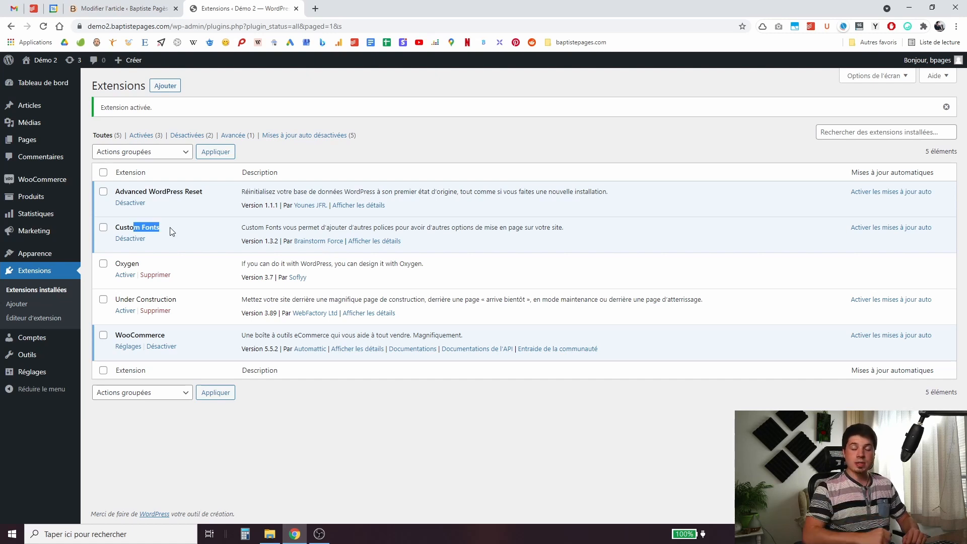
pyautogui.click(315, 9)
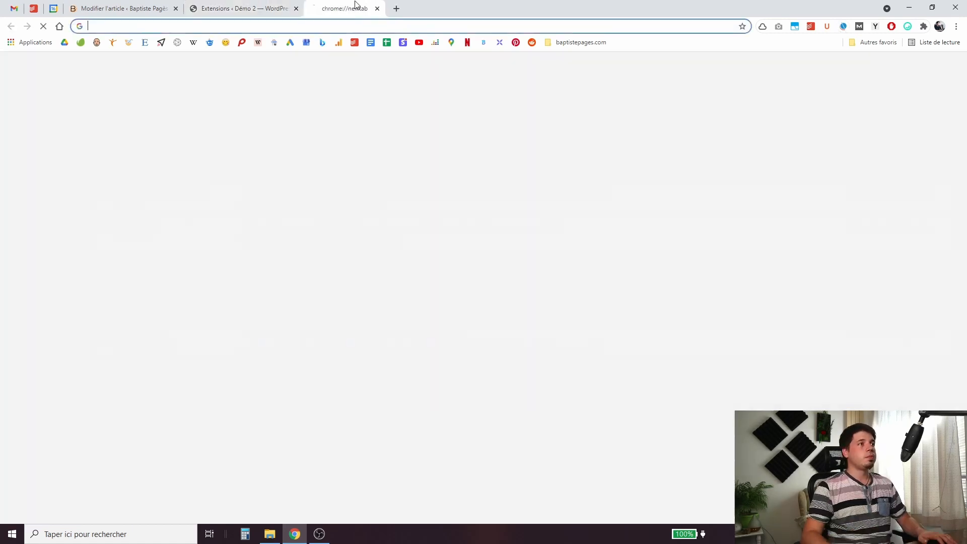
pyautogui.write('dafont')
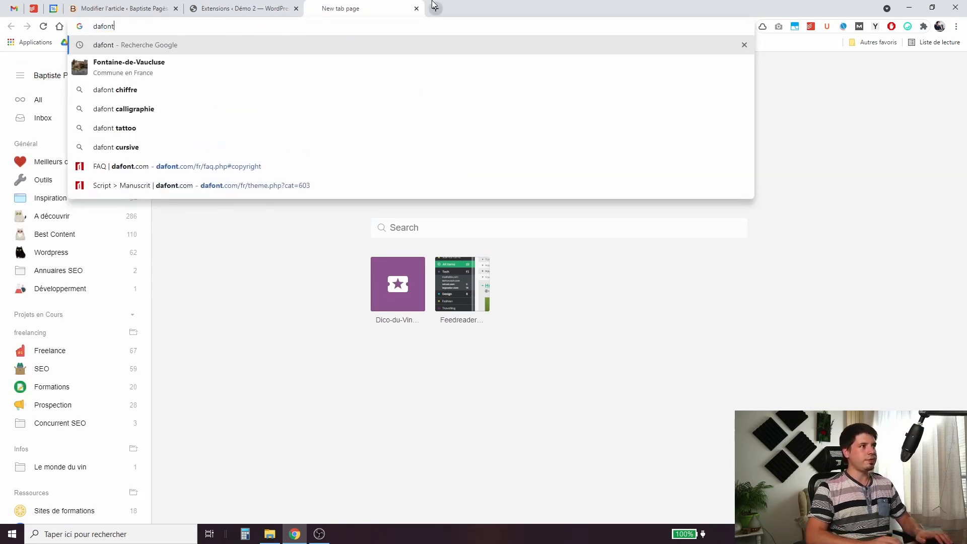
pyautogui.press('Return')
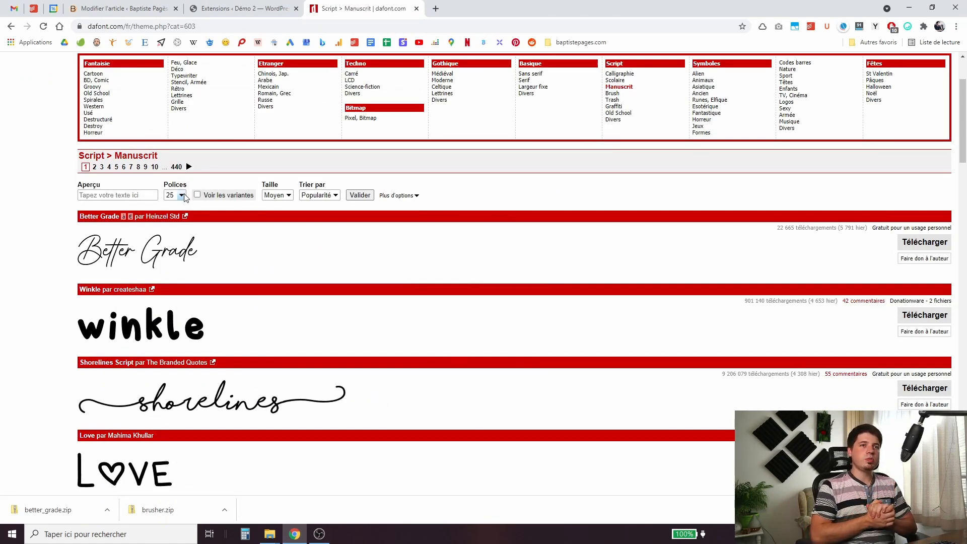
# Download the Better Grade font from the Script > Manuscrit list and save better_grade.zip in the polices folder.
pyautogui.scroll(2, 185, 197)
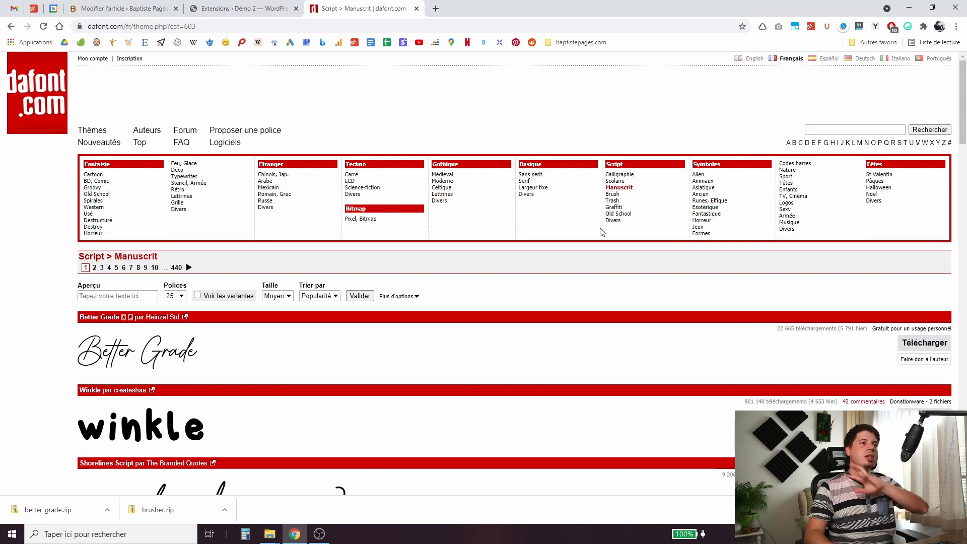
pyautogui.scroll(-2, 133, 232)
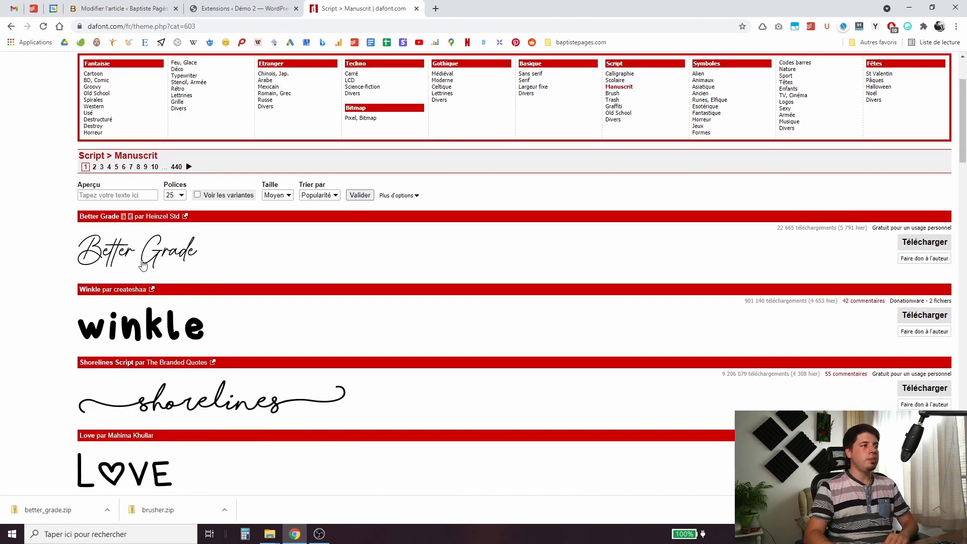
pyautogui.click(913, 243)
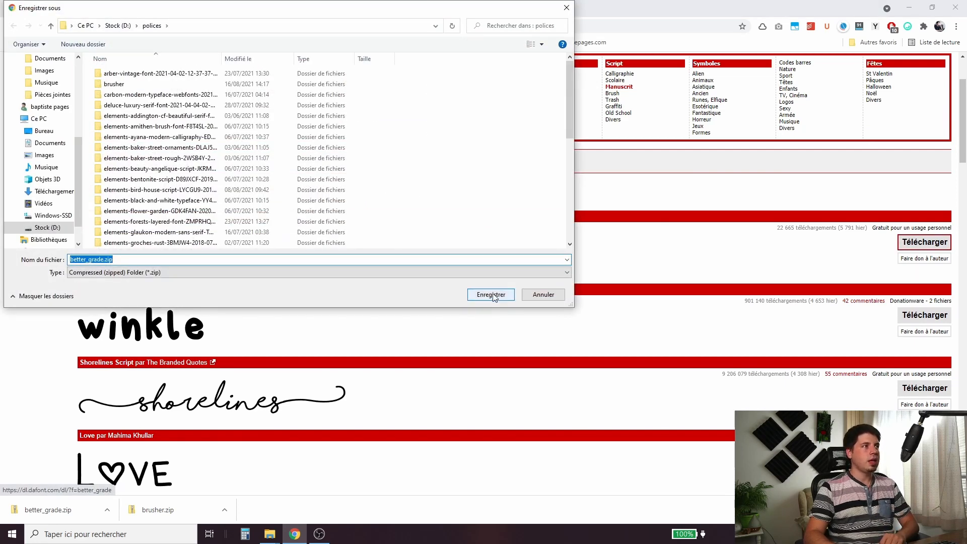
pyautogui.click(492, 296)
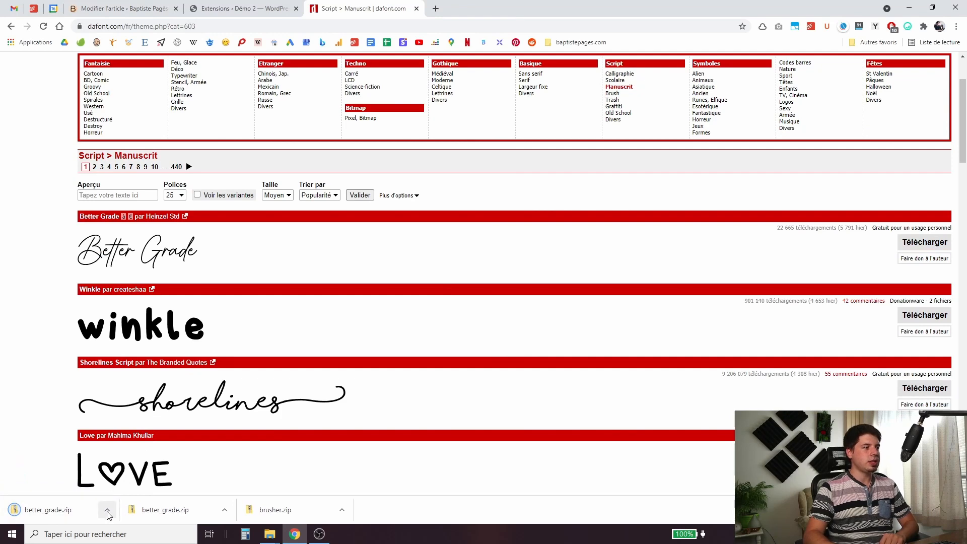
# Show the downloaded better_grade.zip in its folder, extract it to D:\polices\better_grade and select Better Grade.ttf inside.
pyautogui.click(107, 510)
pyautogui.click(130, 476)
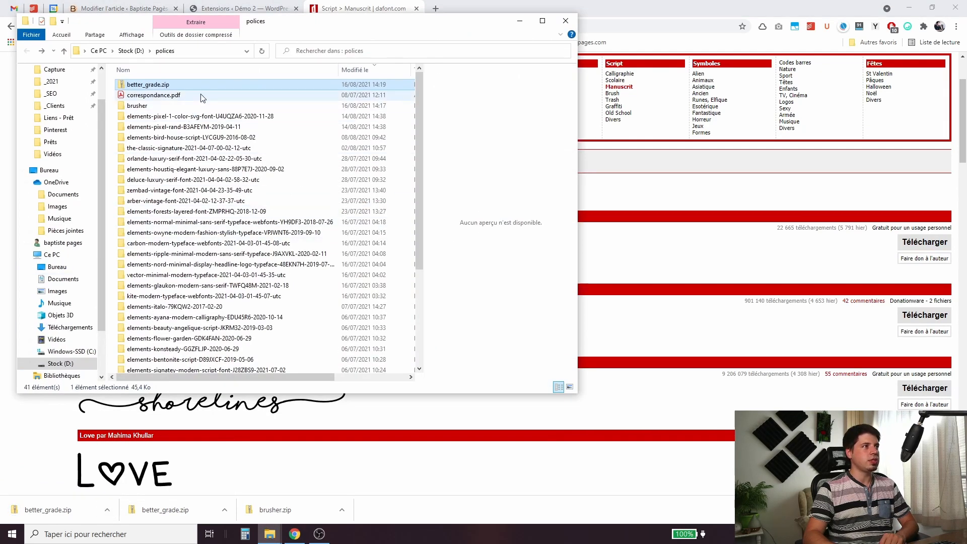
pyautogui.rightClick(210, 89)
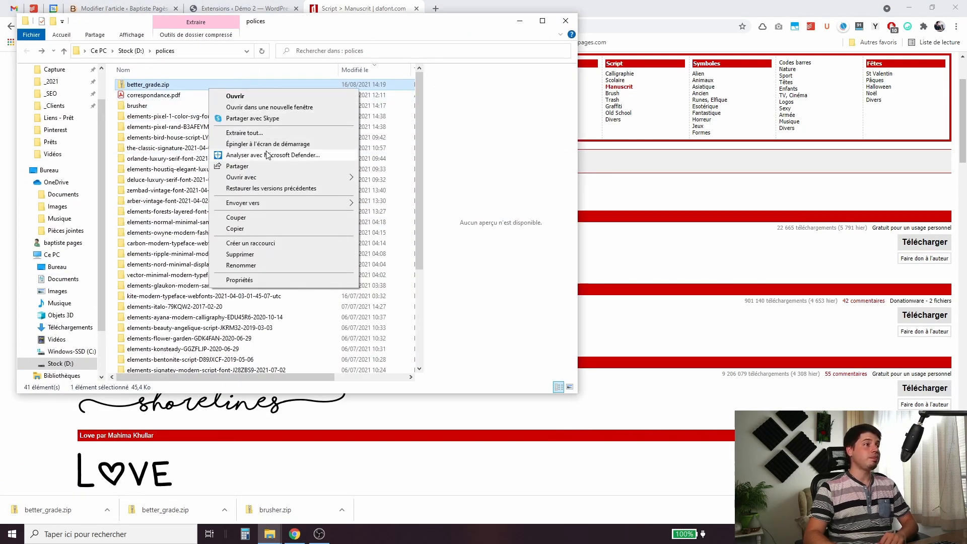
pyautogui.click(262, 133)
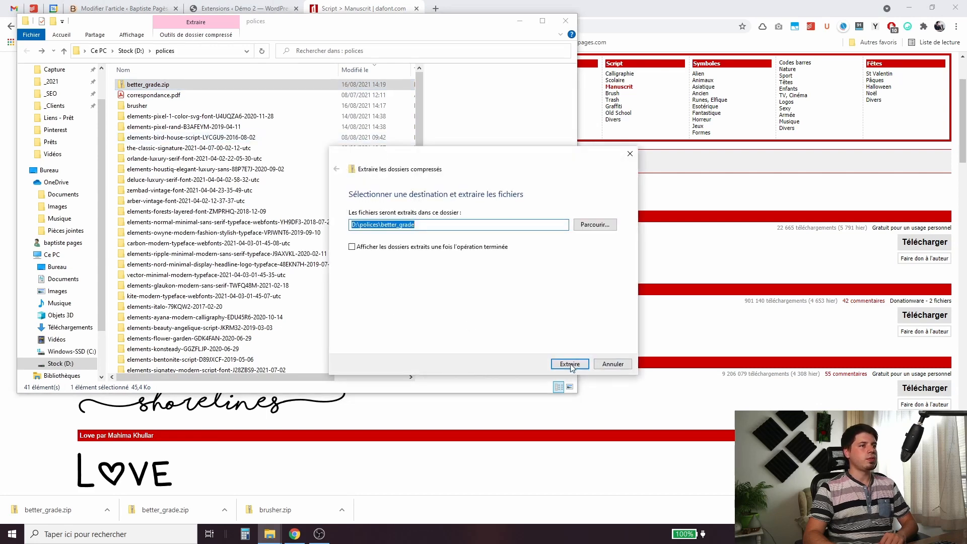
pyautogui.click(569, 363)
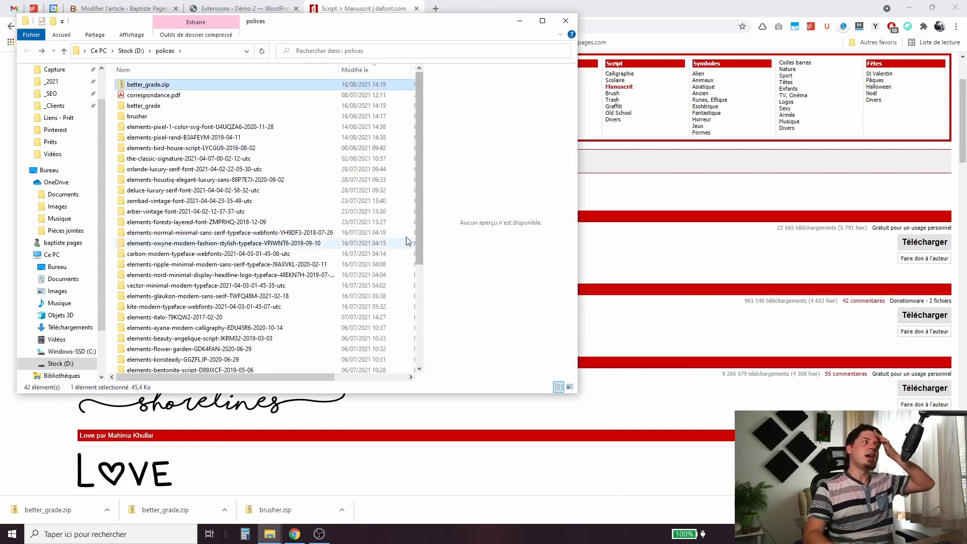
pyautogui.doubleClick(185, 110)
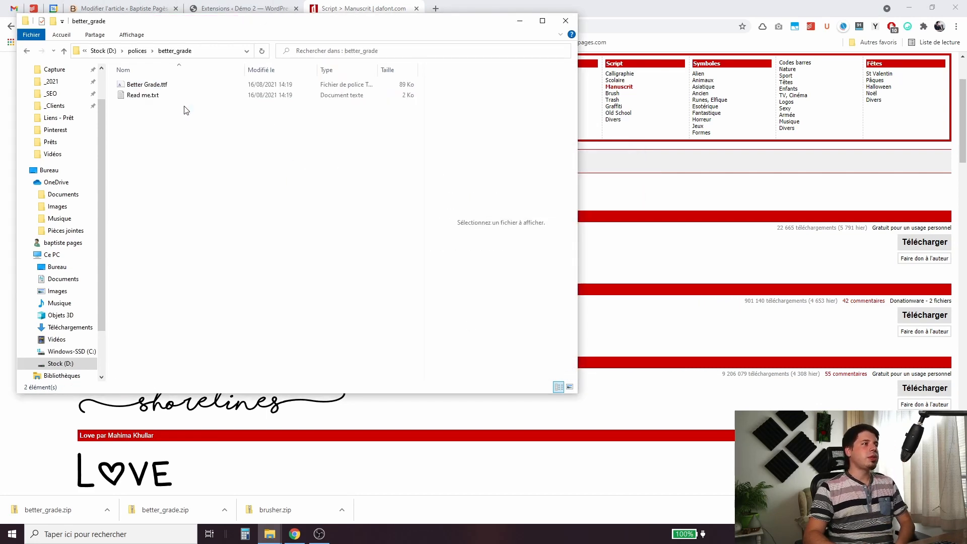
pyautogui.click(146, 87)
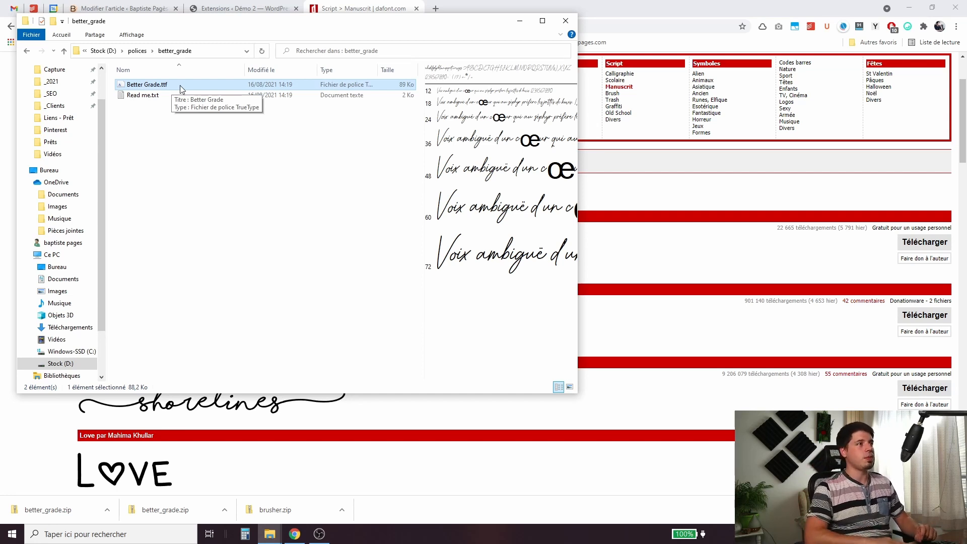
# Search the web for "ttf to woff2" in a new browser tab and open the CloudConvert result.
pyautogui.click(436, 8)
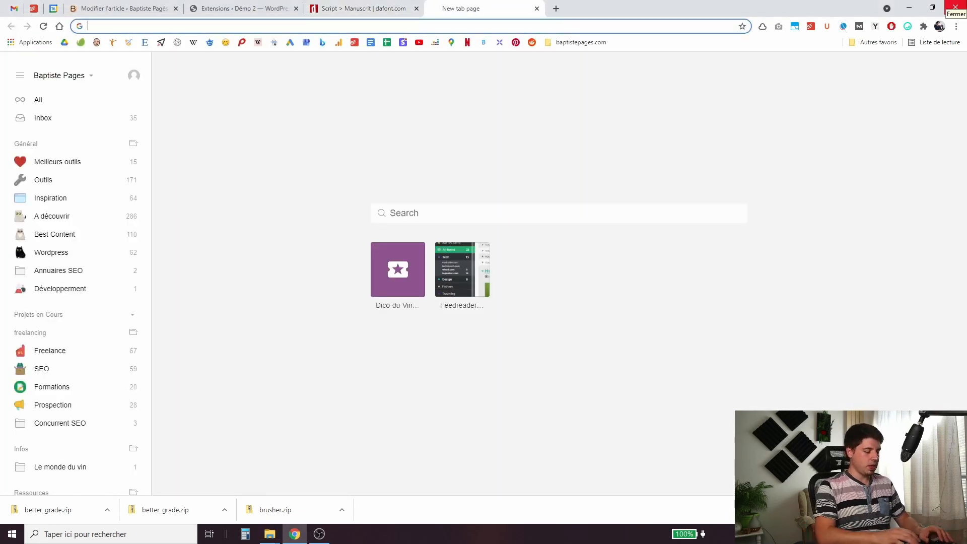
pyautogui.write('ttf to woff2')
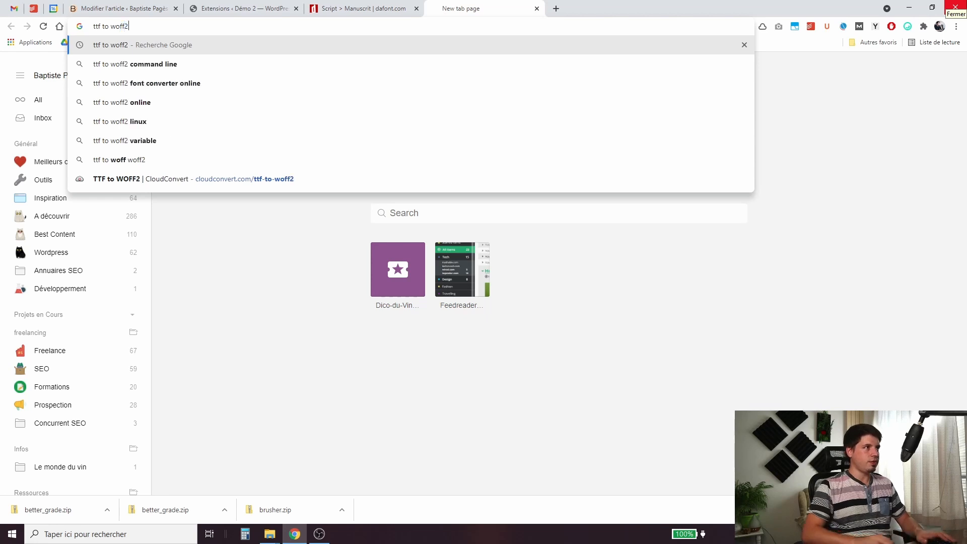
pyautogui.press('Return')
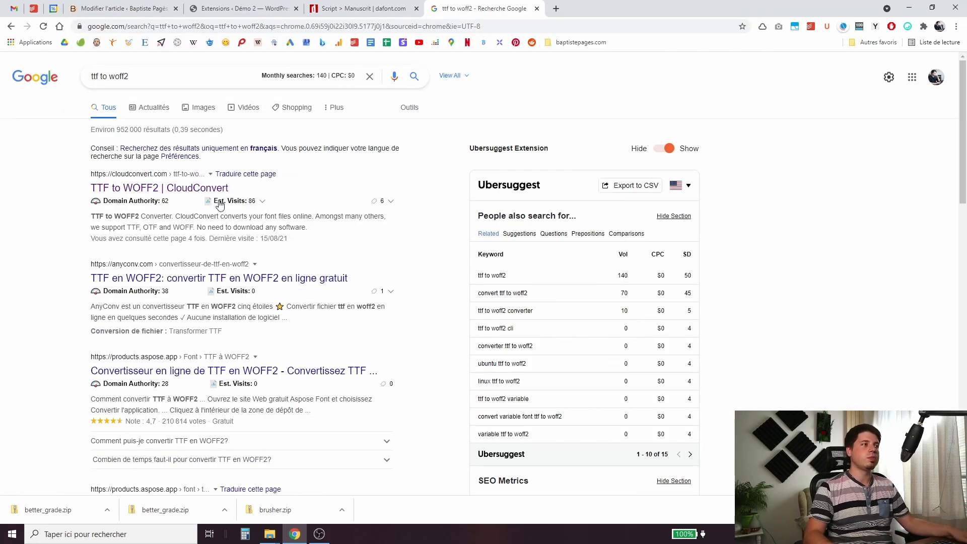
pyautogui.click(190, 192)
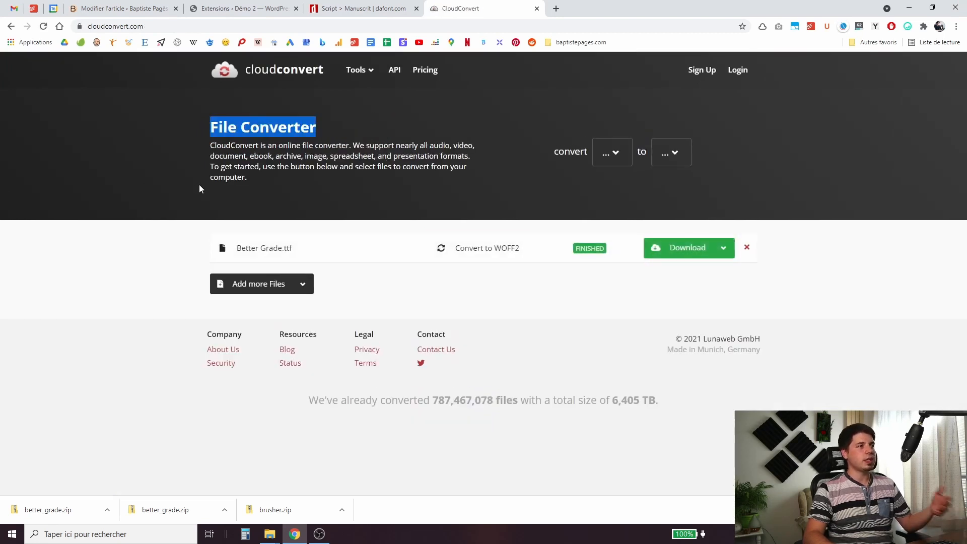
# Remove the old finished conversion from CloudConvert and add Better Grade.ttf from the better_grade folder.
pyautogui.click(198, 184)
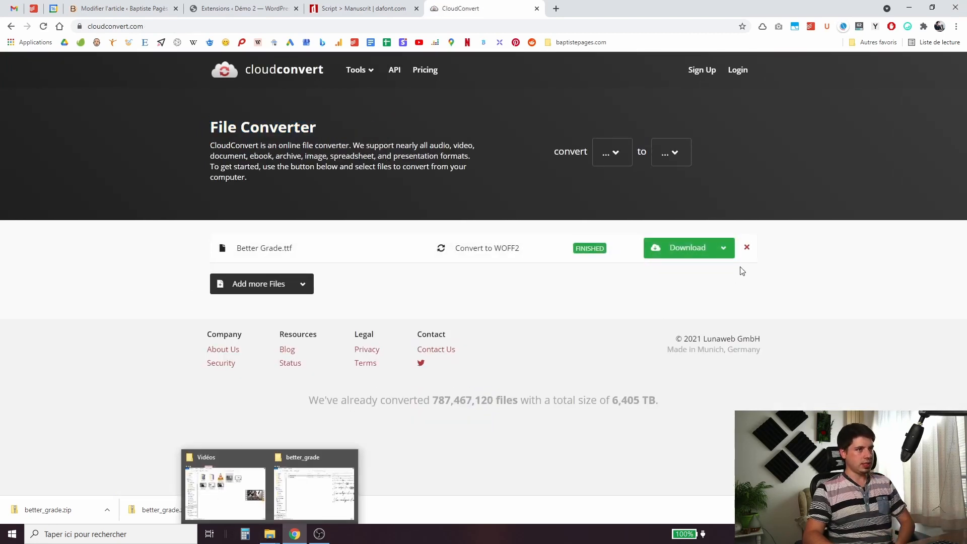
pyautogui.click(750, 251)
pyautogui.moveTo(269, 533)
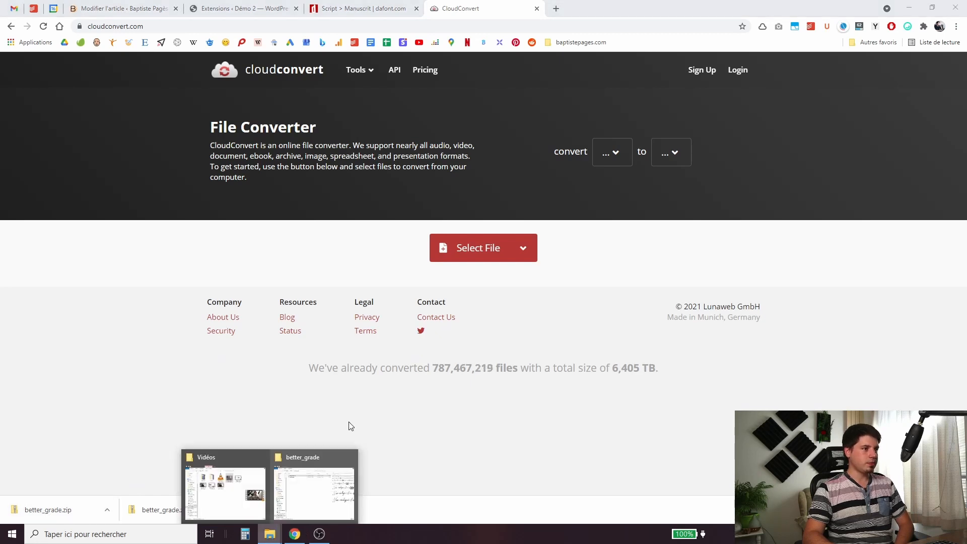
pyautogui.click(319, 482)
pyautogui.moveTo(184, 91); pyautogui.dragTo(625, 179)
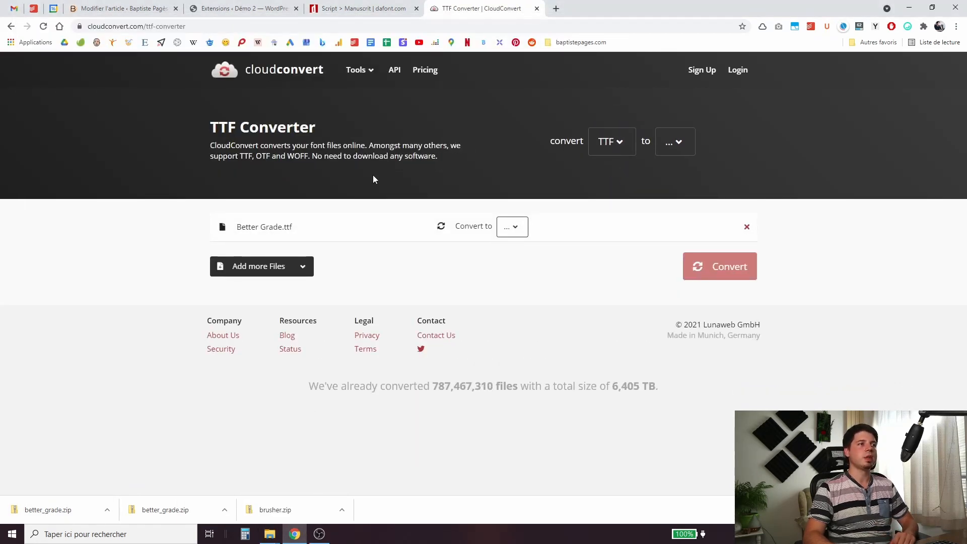
# Set the output format of Better Grade.ttf to WOFF2 and run the conversion.
pyautogui.click(508, 230)
pyautogui.click(413, 306)
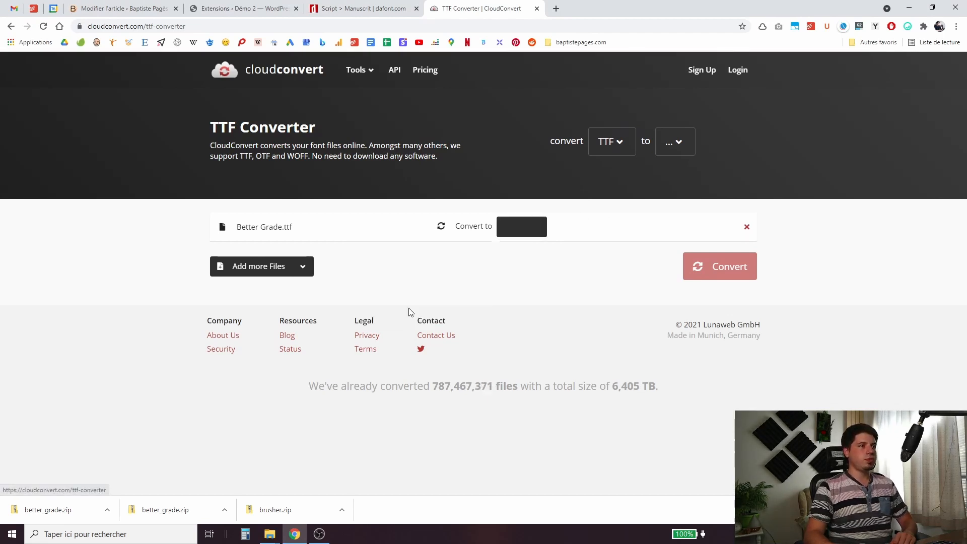
pyautogui.click(703, 267)
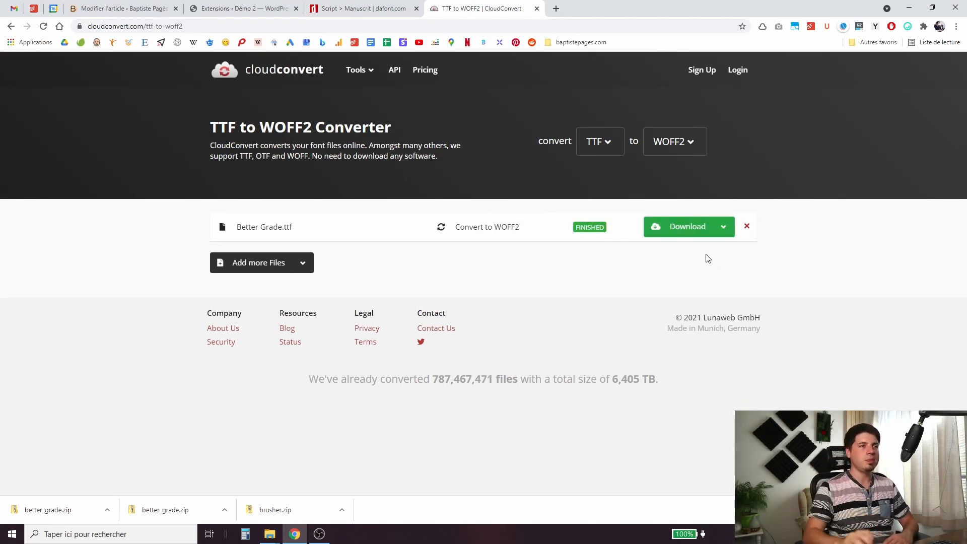
# Download the converted Better Grade.woff2 and save it in the better_grade folder.
pyautogui.click(688, 227)
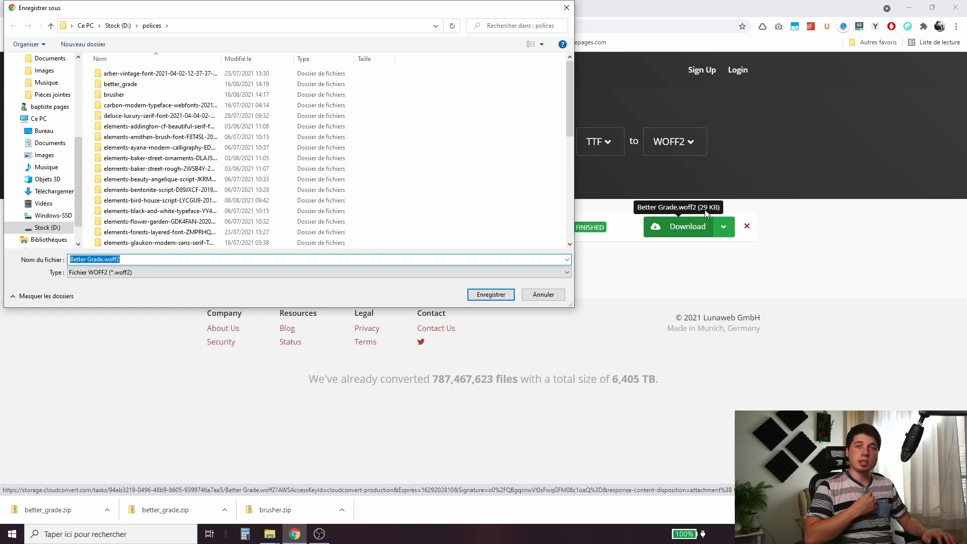
pyautogui.doubleClick(132, 87)
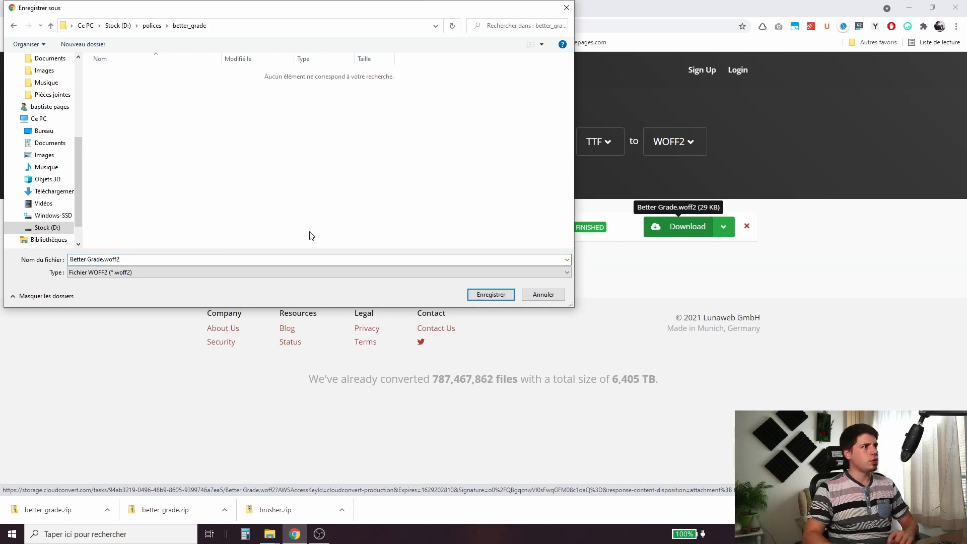
pyautogui.click(490, 295)
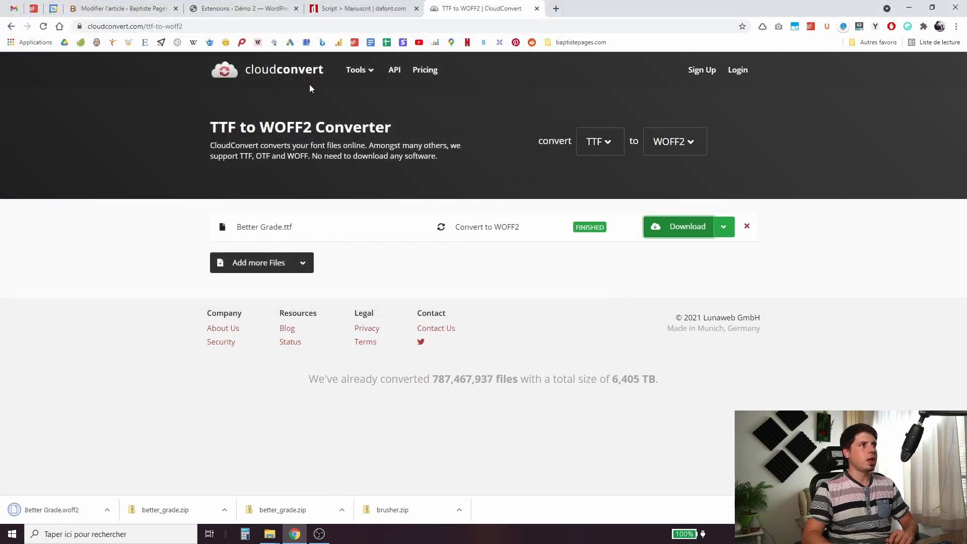
# Return to the WordPress admin of the demo site and open the Custom Fonts settings page.
pyautogui.click(237, 8)
pyautogui.click(312, 419)
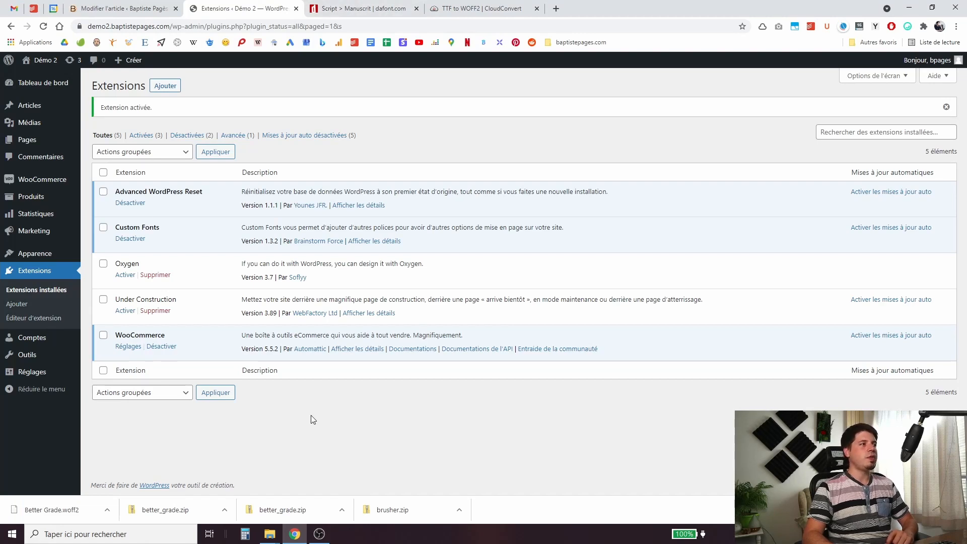
pyautogui.doubleClick(147, 229)
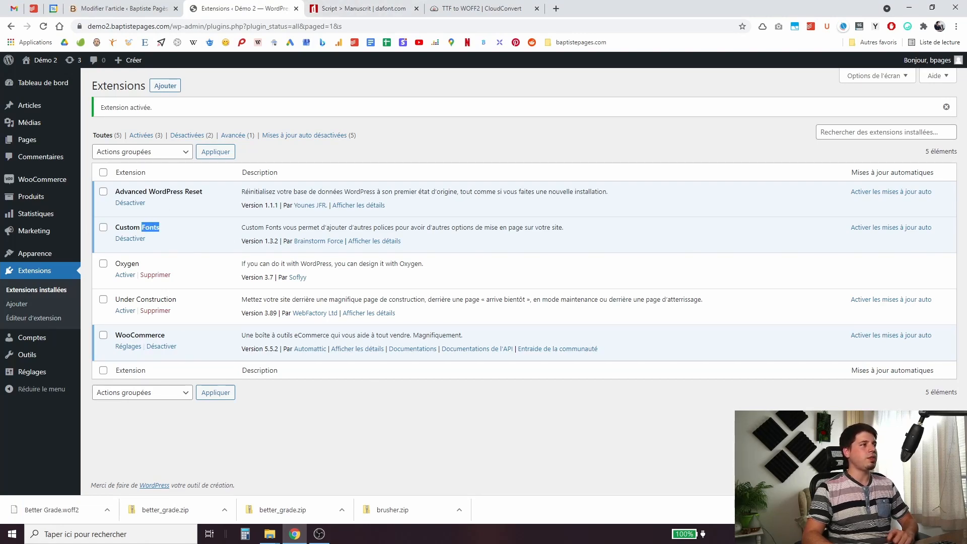
pyautogui.click(127, 230)
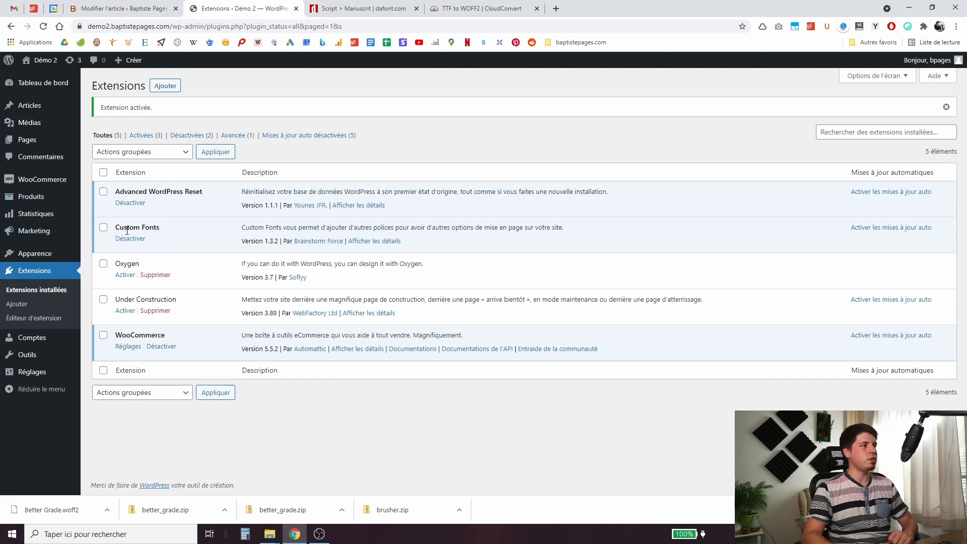
pyautogui.tripleClick(127, 231)
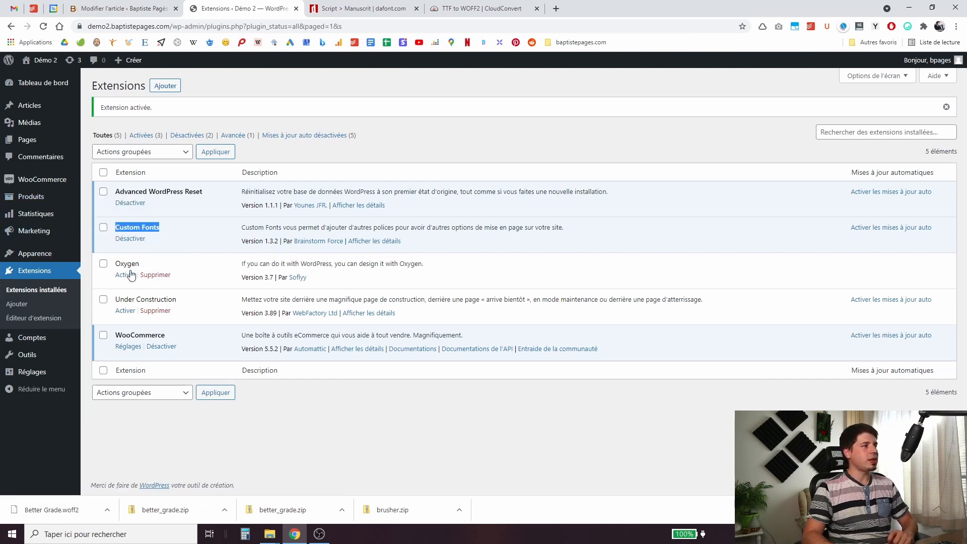
pyautogui.moveTo(71, 253)
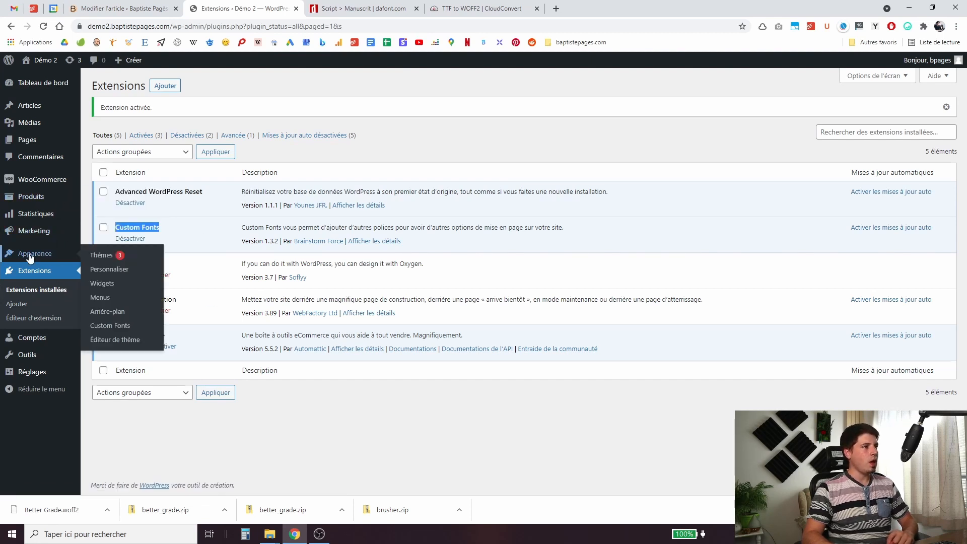
pyautogui.click(125, 325)
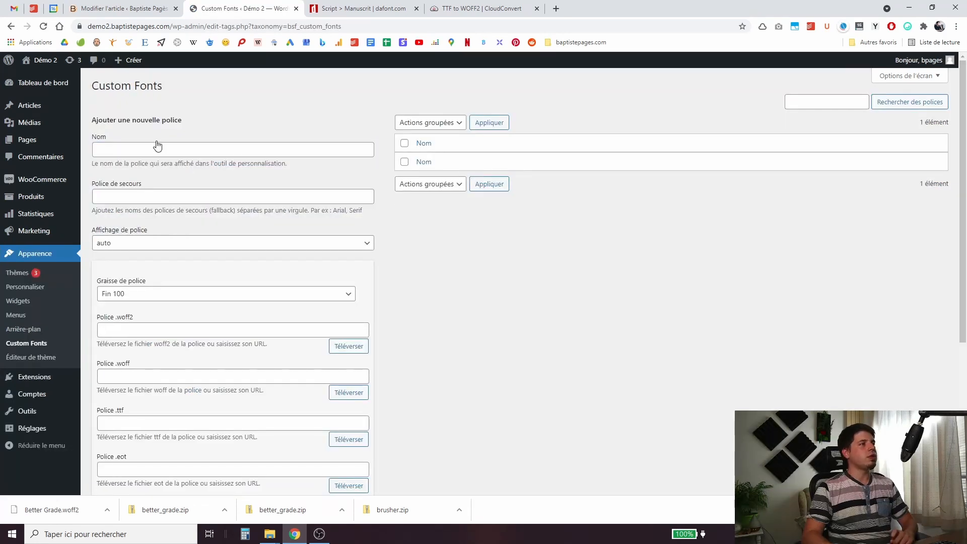
# Name the new custom font BetterGrade and set Arial as its fallback font.
pyautogui.click(186, 146)
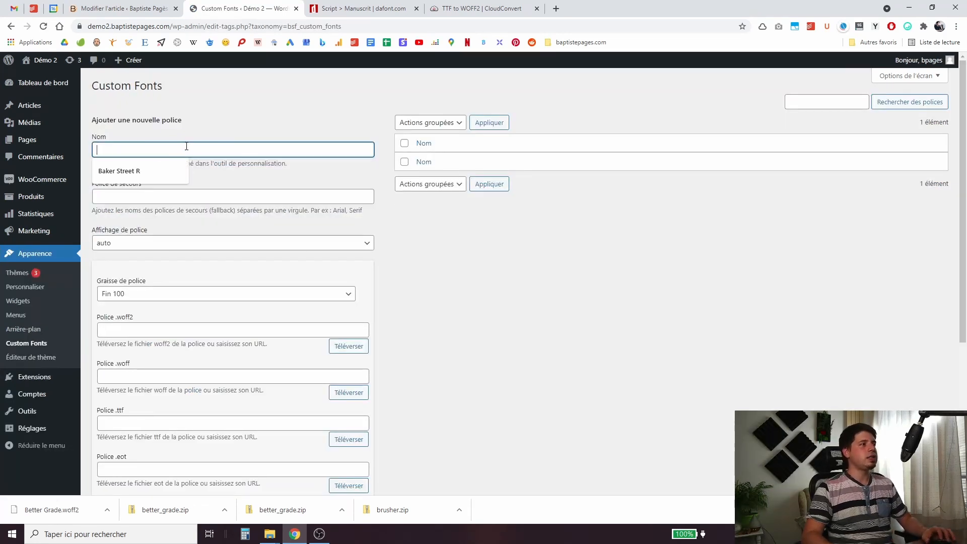
pyautogui.write('better')
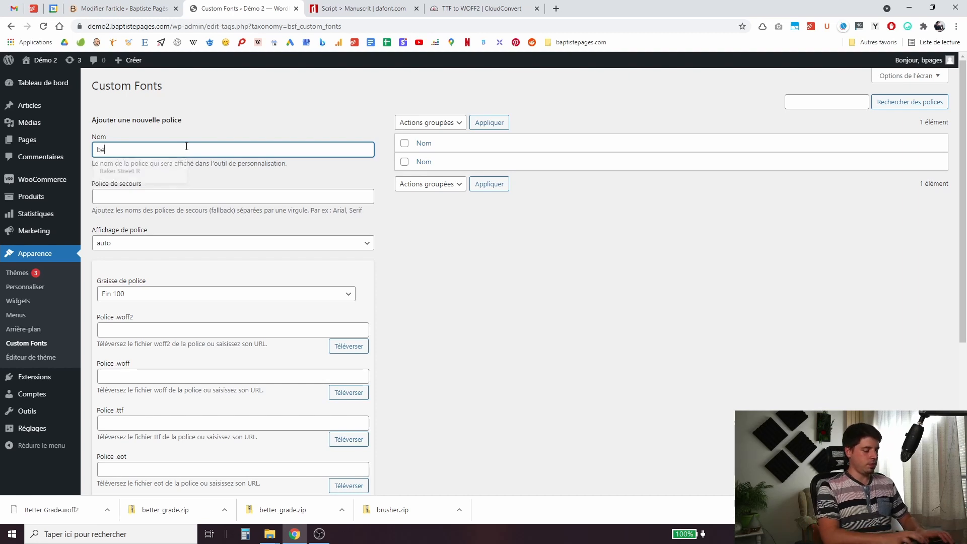
pyautogui.press('BackSpace')
pyautogui.press('BackSpace')
pyautogui.press('BackSpace')
pyautogui.press('BackSpace')
pyautogui.press('BackSpace')
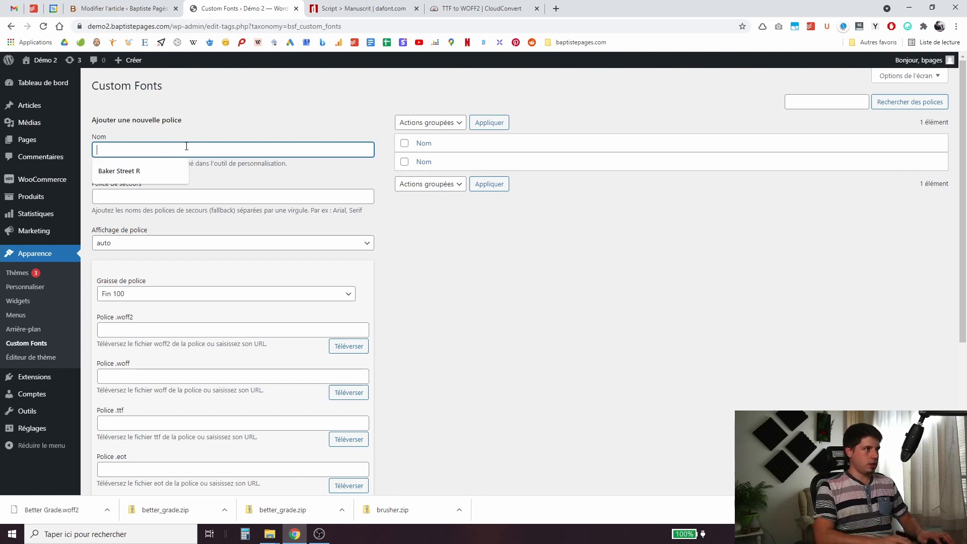
pyautogui.write('BetterGrade')
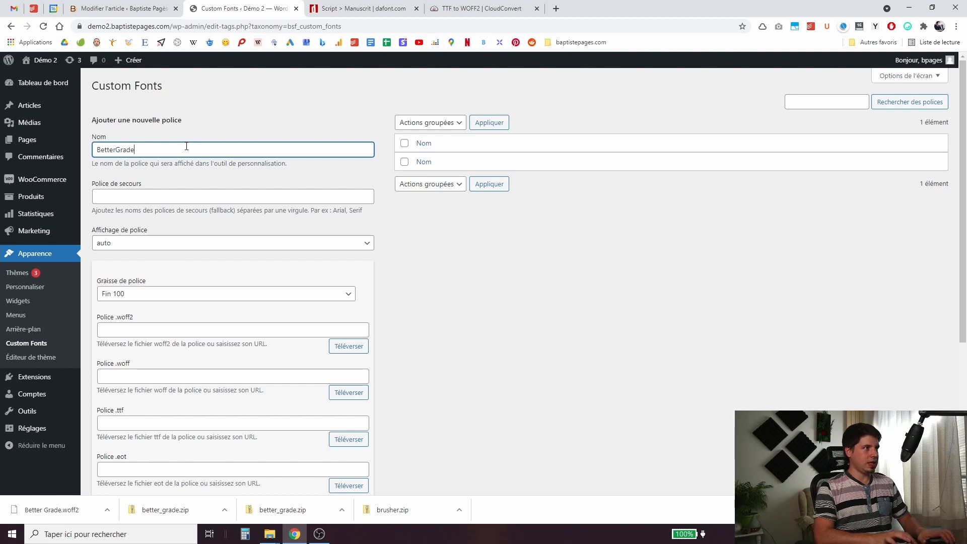
pyautogui.press('Tab')
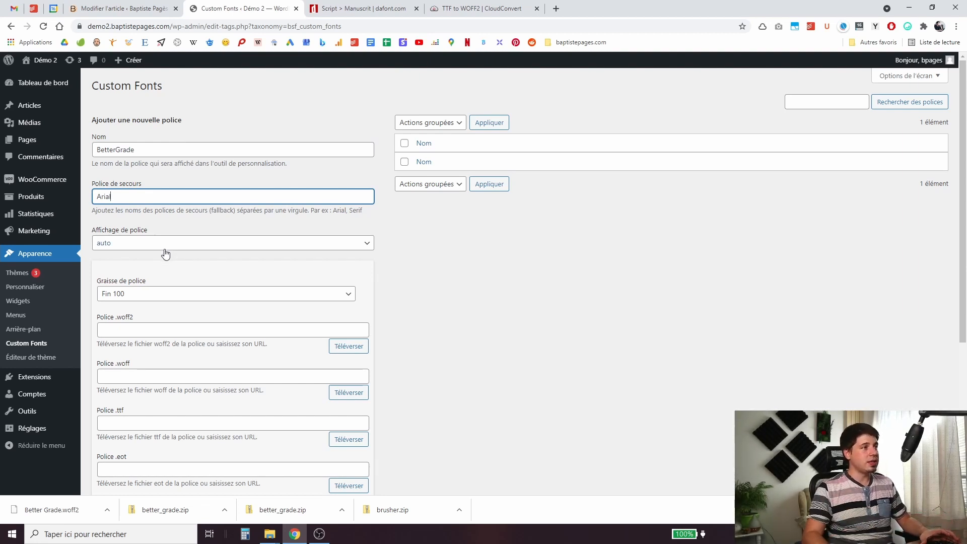
# Set the font weight to Normal 400 and upload the downloaded Better Grade.woff2 as the font's WOFF2 file.
pyautogui.click(207, 293)
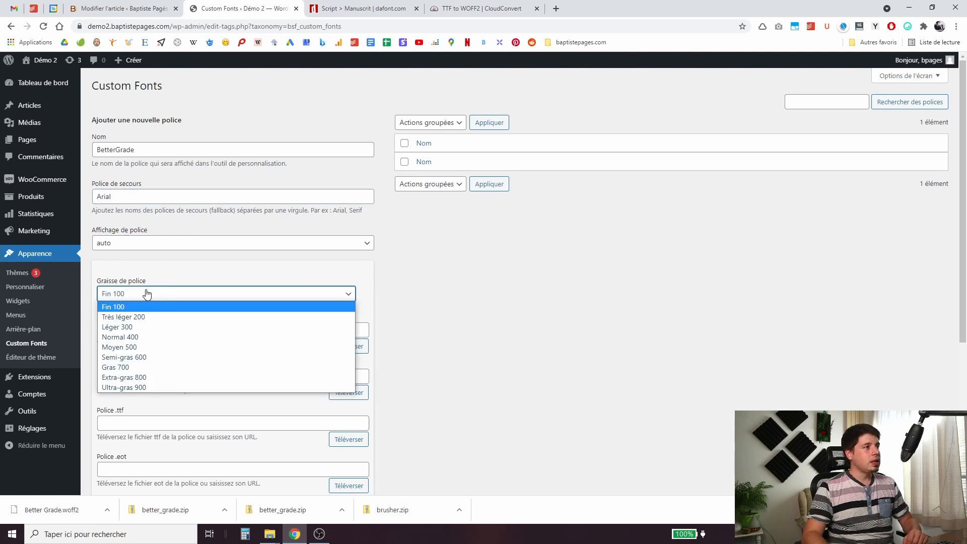
pyautogui.click(135, 337)
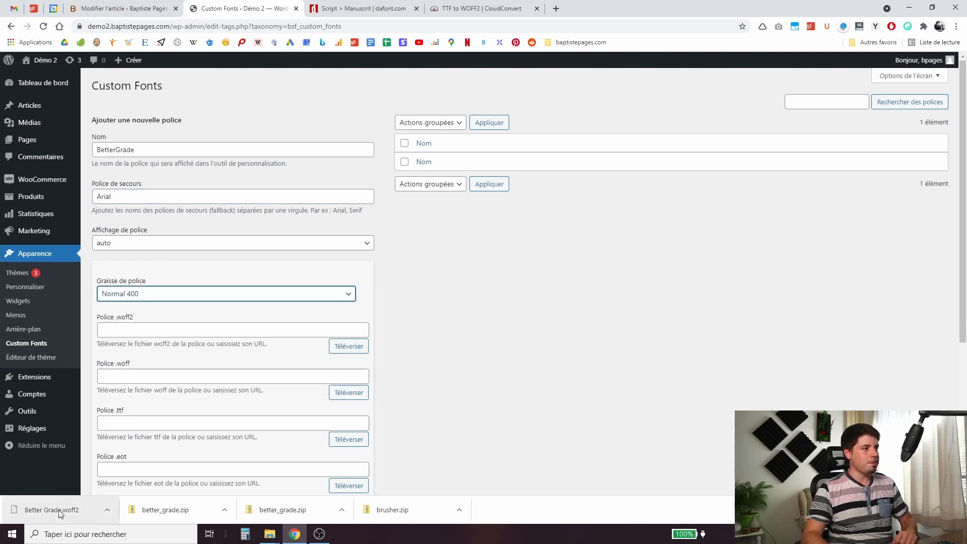
pyautogui.click(348, 346)
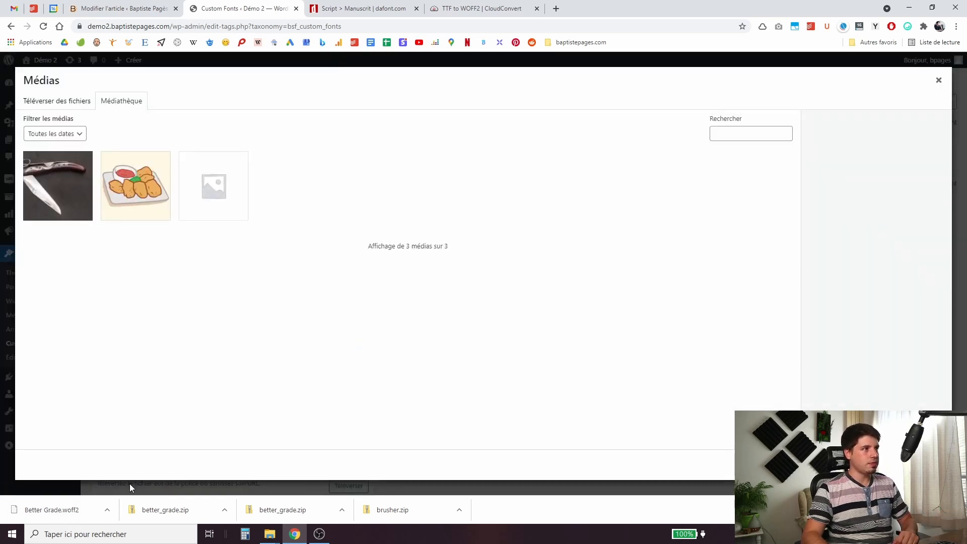
pyautogui.moveTo(46, 514); pyautogui.dragTo(216, 246)
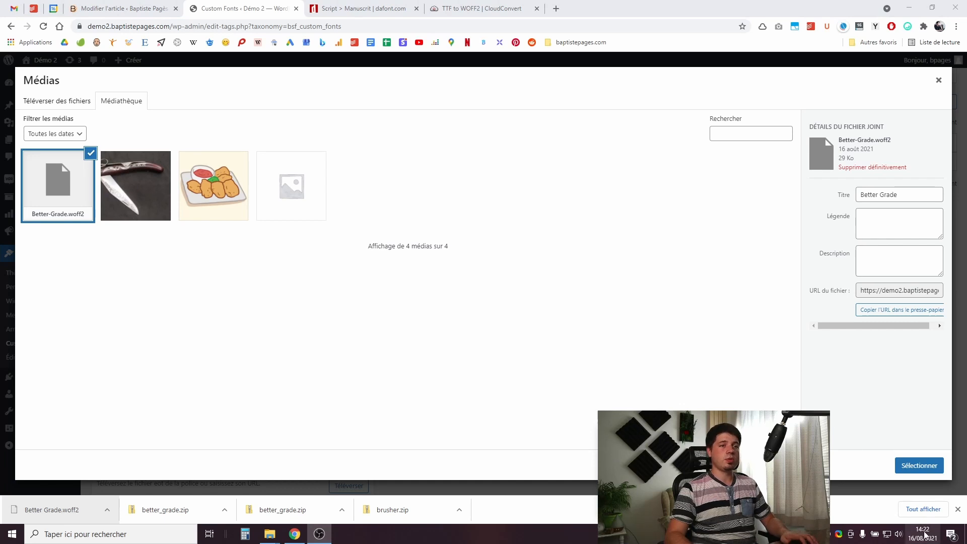
pyautogui.click(914, 467)
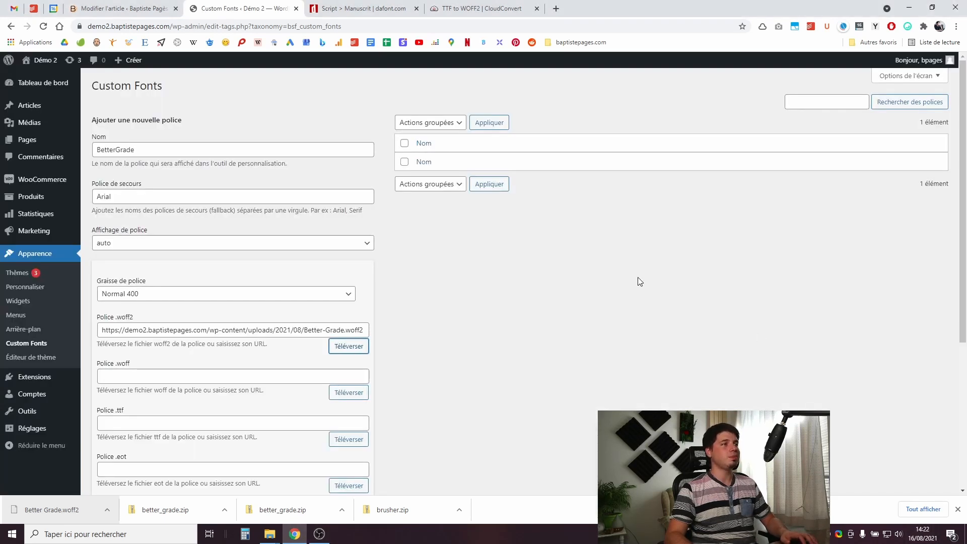
# Review the completed font form and add BetterGrade to the site's custom fonts.
pyautogui.tripleClick(110, 328)
pyautogui.click(280, 349)
pyautogui.scroll(-3, 261, 302)
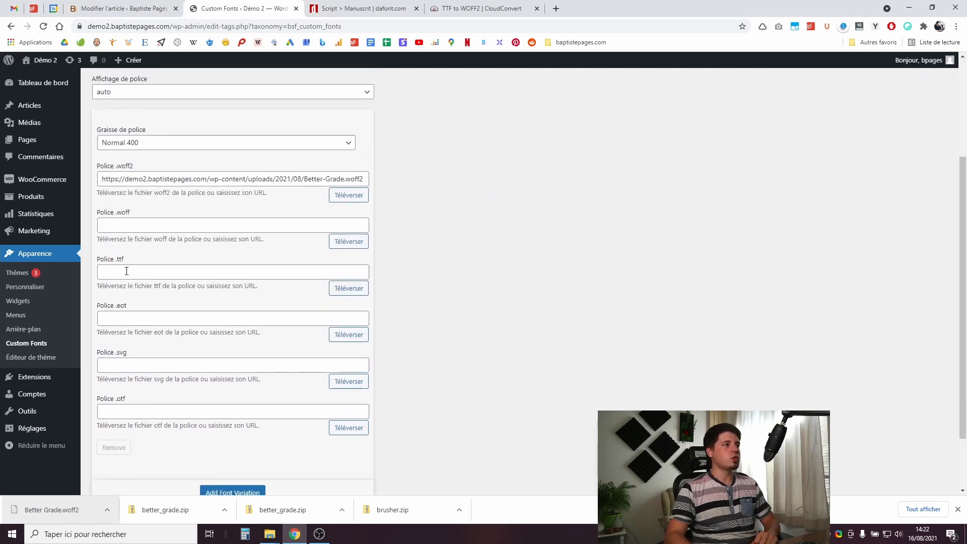
pyautogui.scroll(-2, 267, 470)
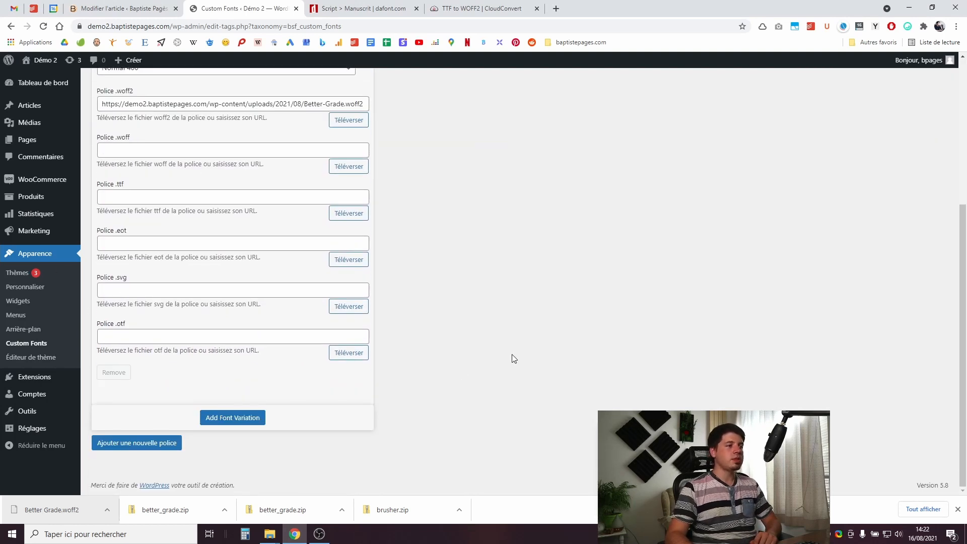
pyautogui.scroll(5, 388, 343)
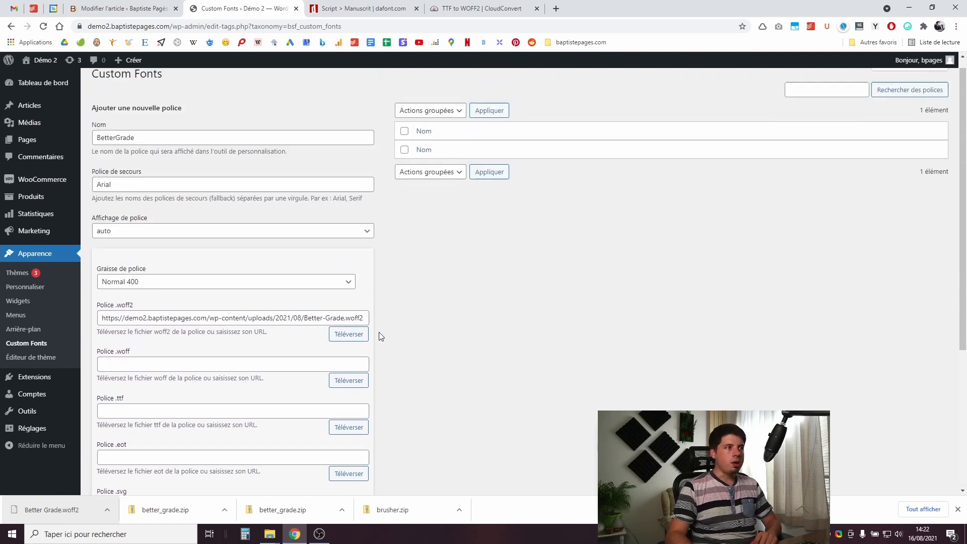
pyautogui.scroll(-4, 409, 322)
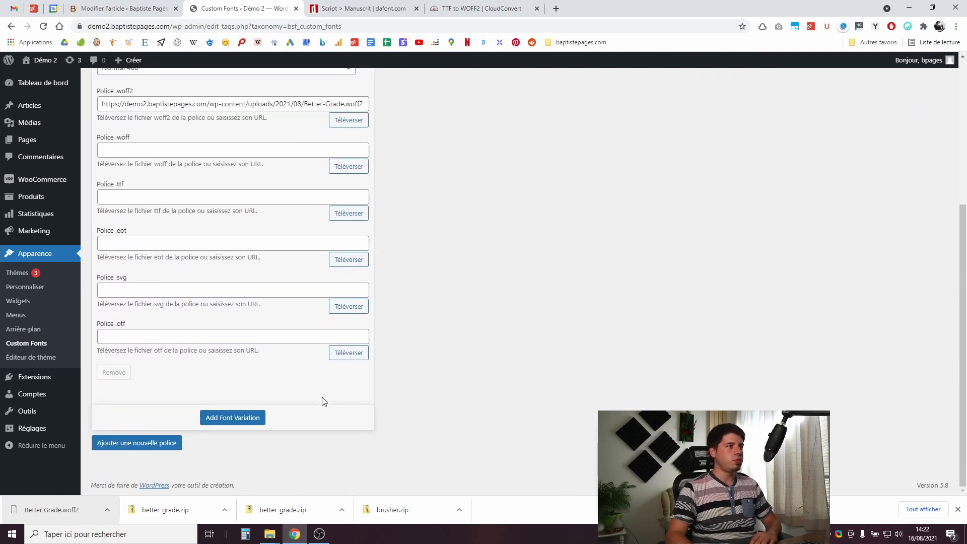
pyautogui.scroll(2, 267, 304)
pyautogui.scroll(-2, 438, 282)
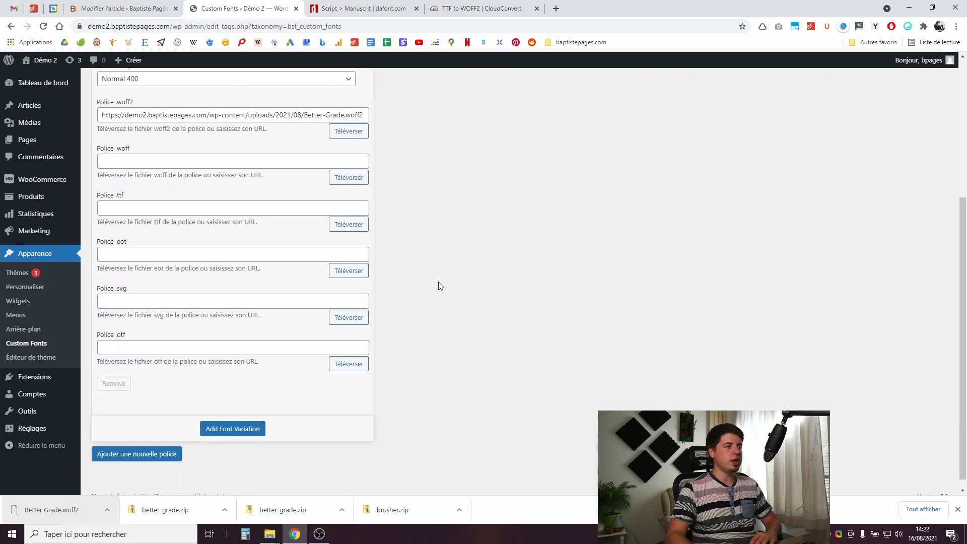
pyautogui.click(134, 449)
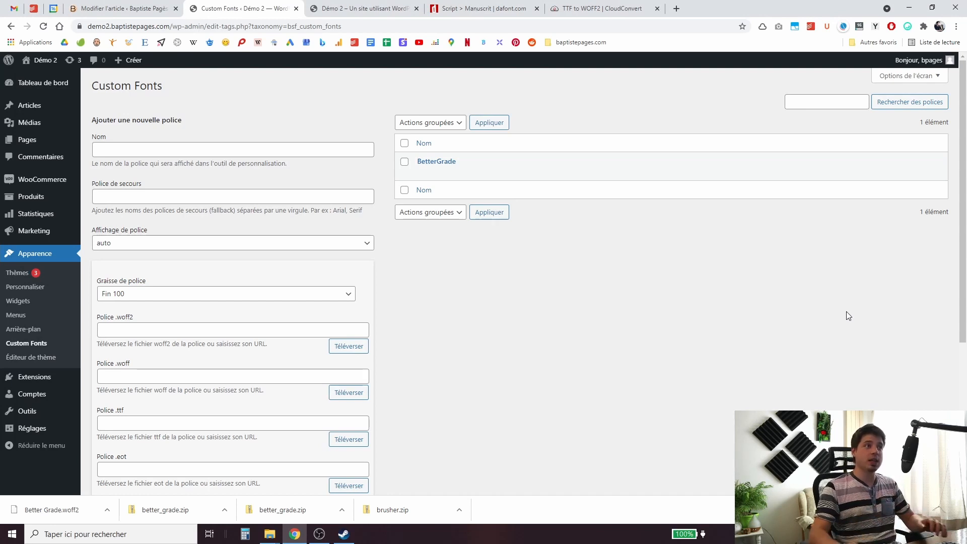
pyautogui.click(361, 8)
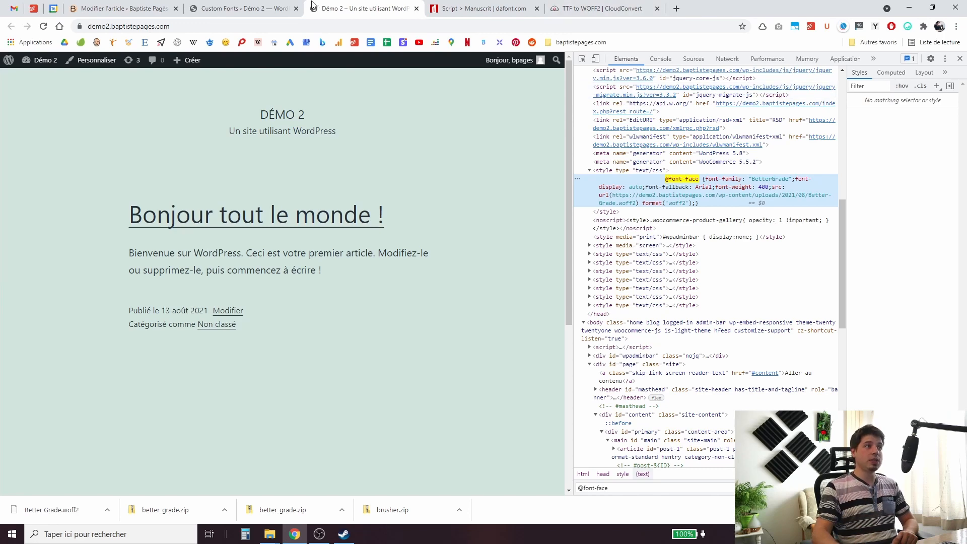
pyautogui.click(282, 9)
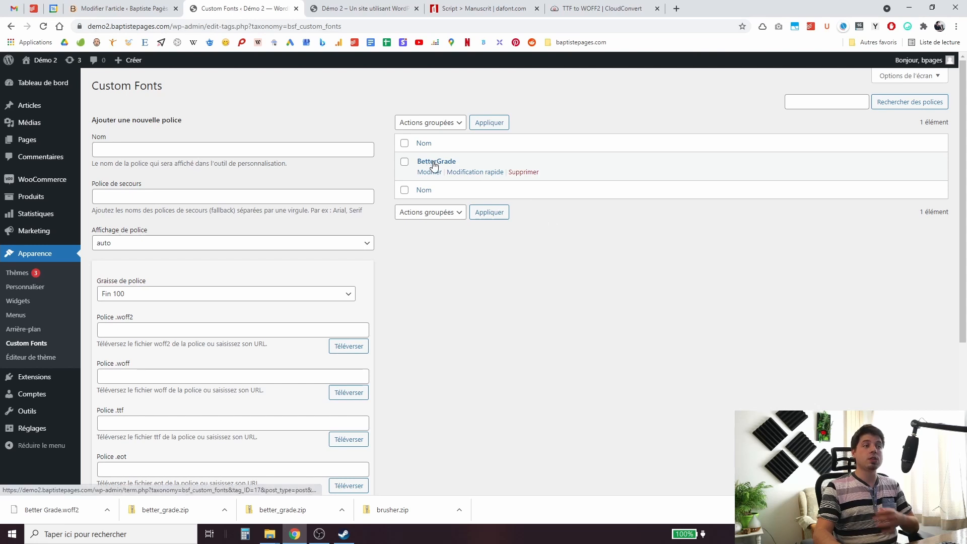
pyautogui.click(523, 172)
pyautogui.hotkey('ctrl', 'Tab')
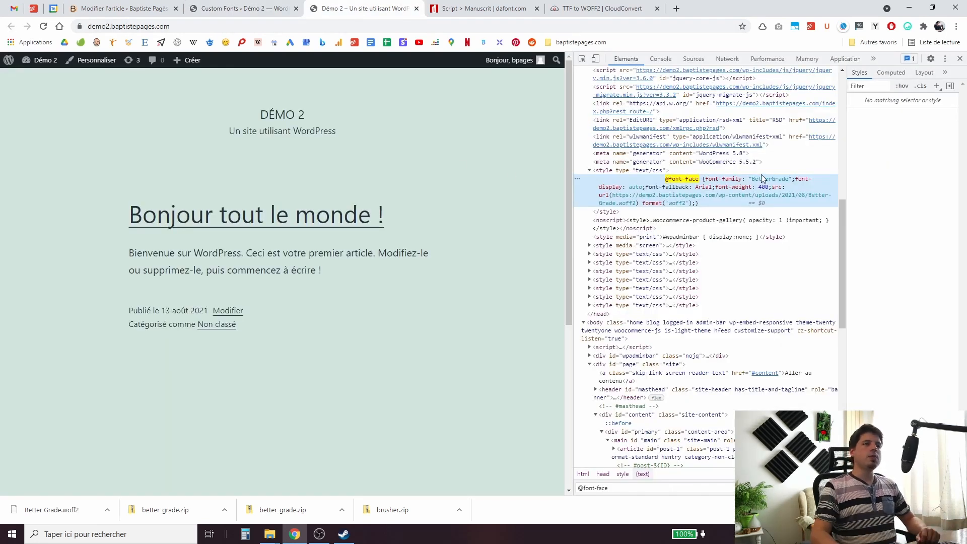
pyautogui.click(960, 59)
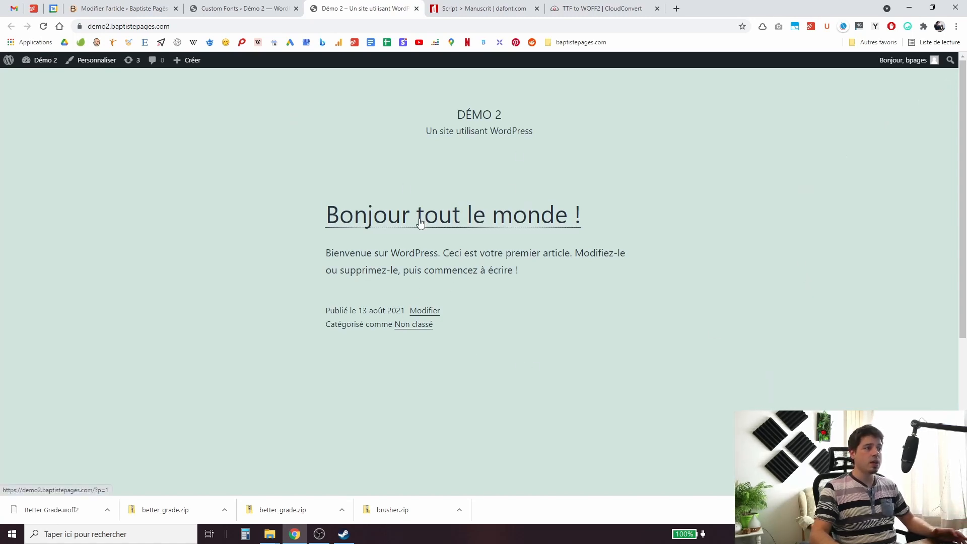
# Inspect the "Bonjour tout le monde !" post title and select the entry-title class name of its h2 element.
pyautogui.rightClick(364, 220)
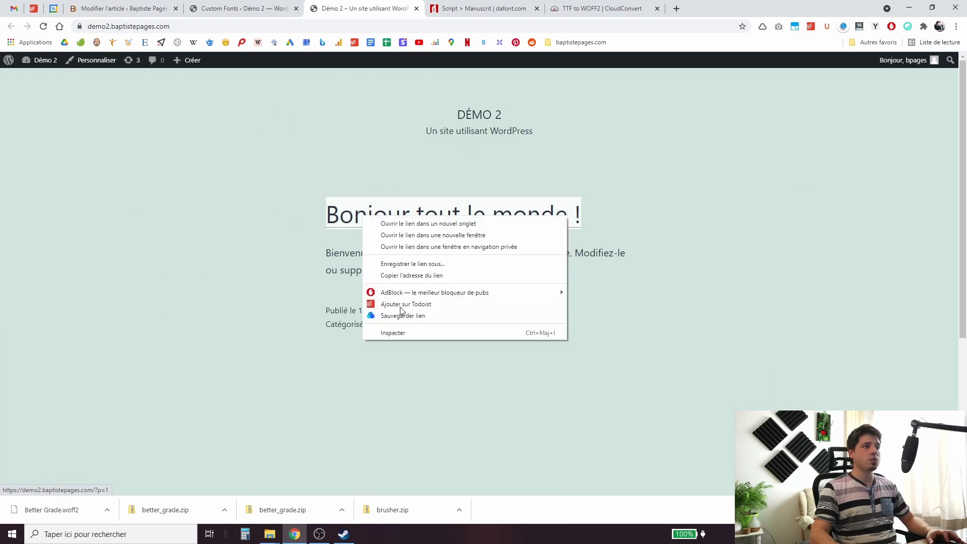
pyautogui.click(397, 331)
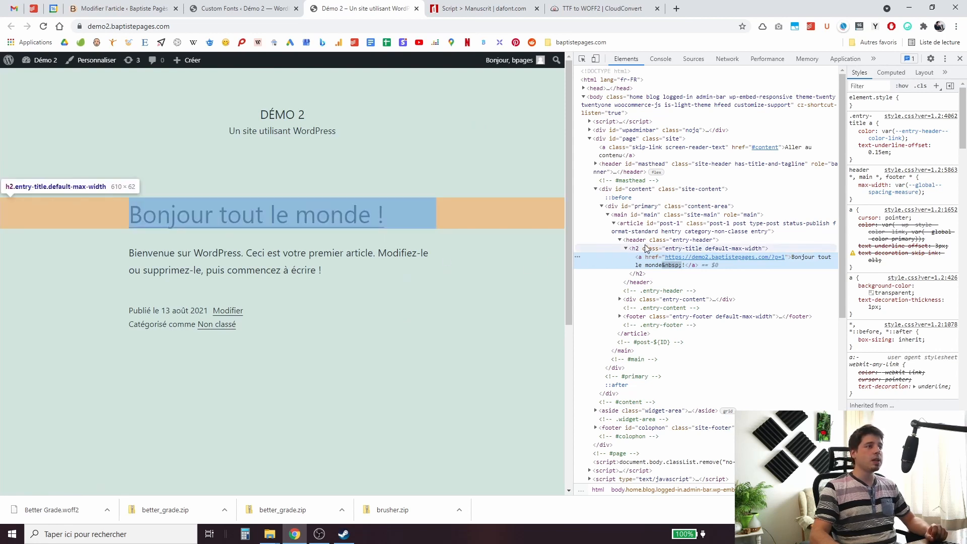
pyautogui.rightClick(328, 209)
pyautogui.click(355, 324)
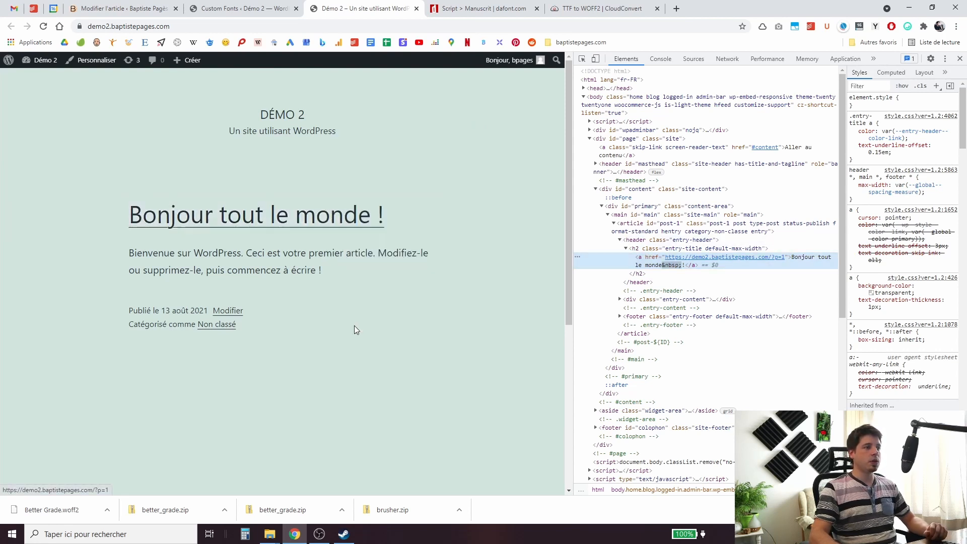
pyautogui.click(640, 250)
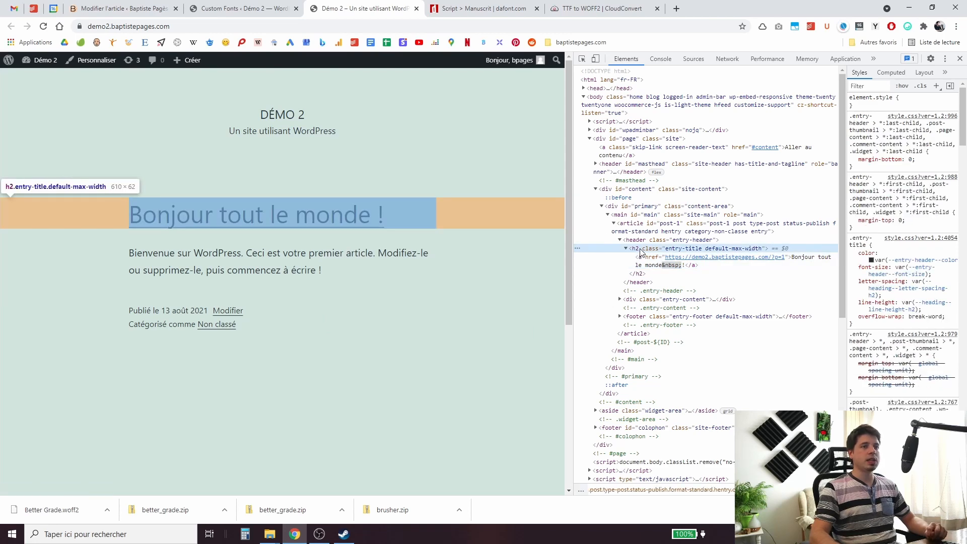
pyautogui.doubleClick(704, 249)
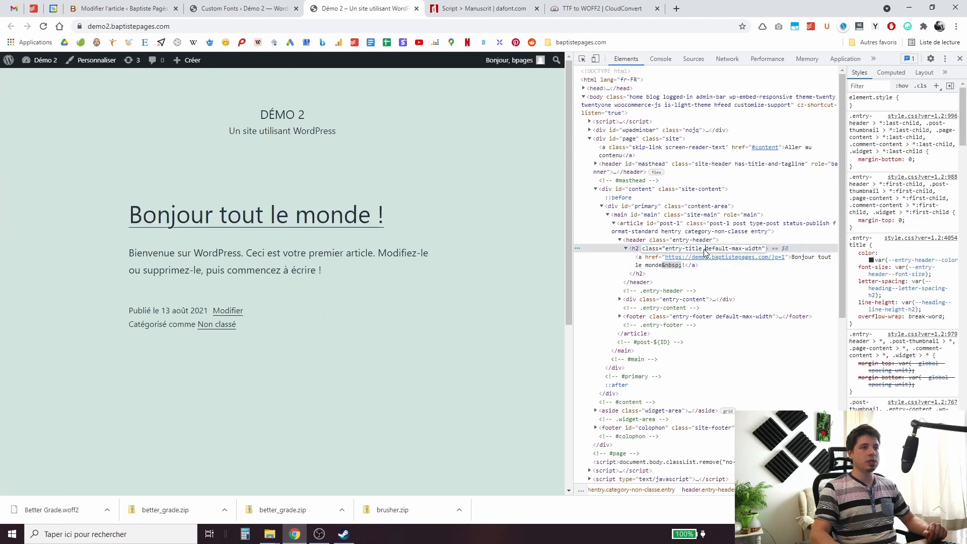
pyautogui.moveTo(702, 249); pyautogui.dragTo(667, 250)
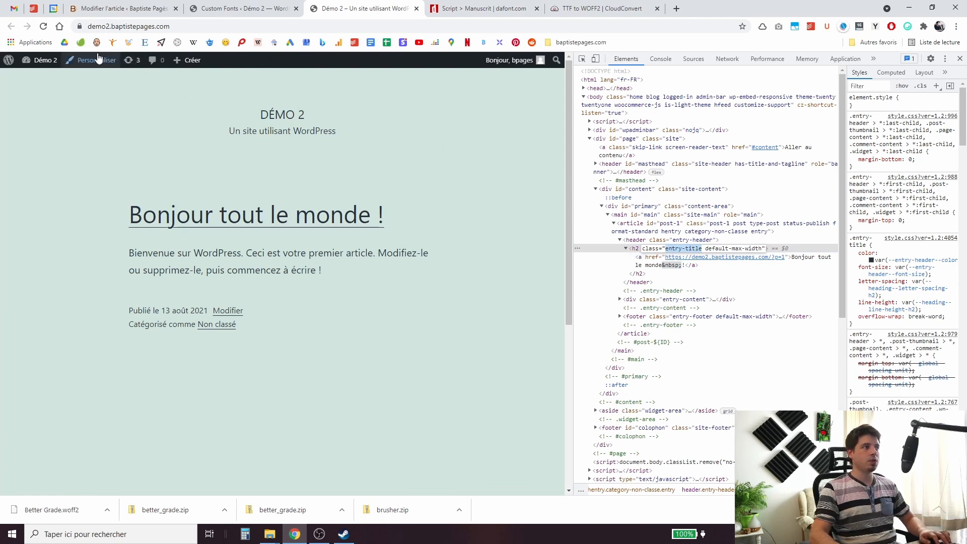
# Open the demo site's Additional CSS editor in the WordPress Customizer and dismiss its help text.
pyautogui.click(74, 160)
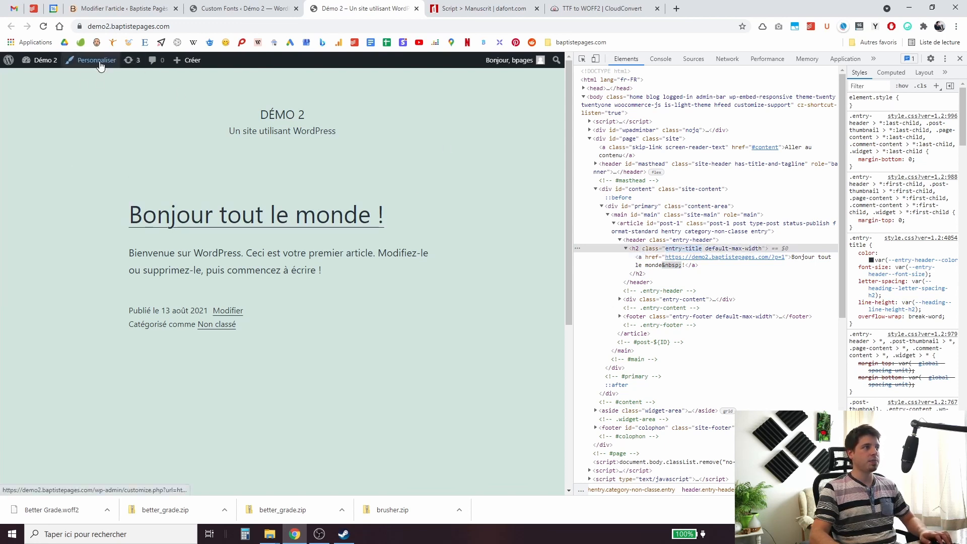
pyautogui.click(100, 70)
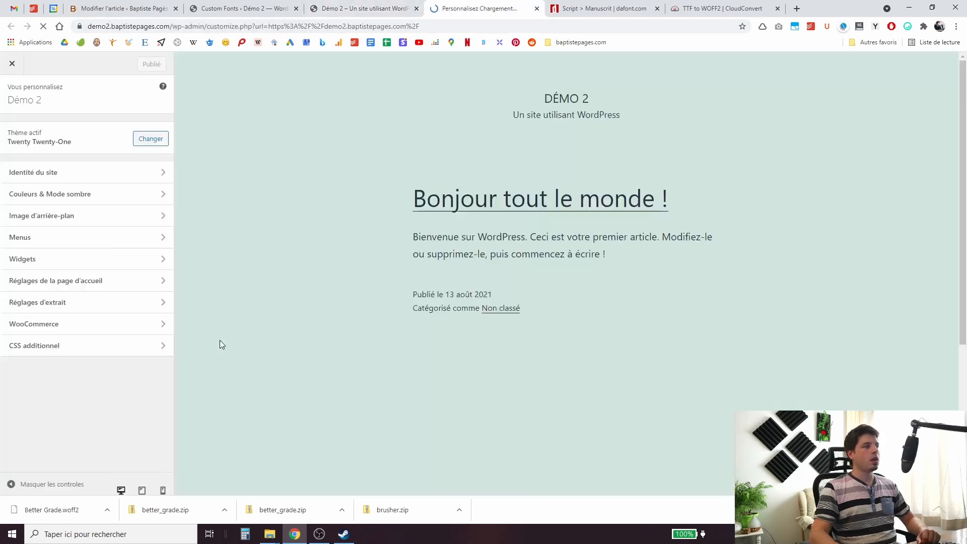
pyautogui.click(65, 348)
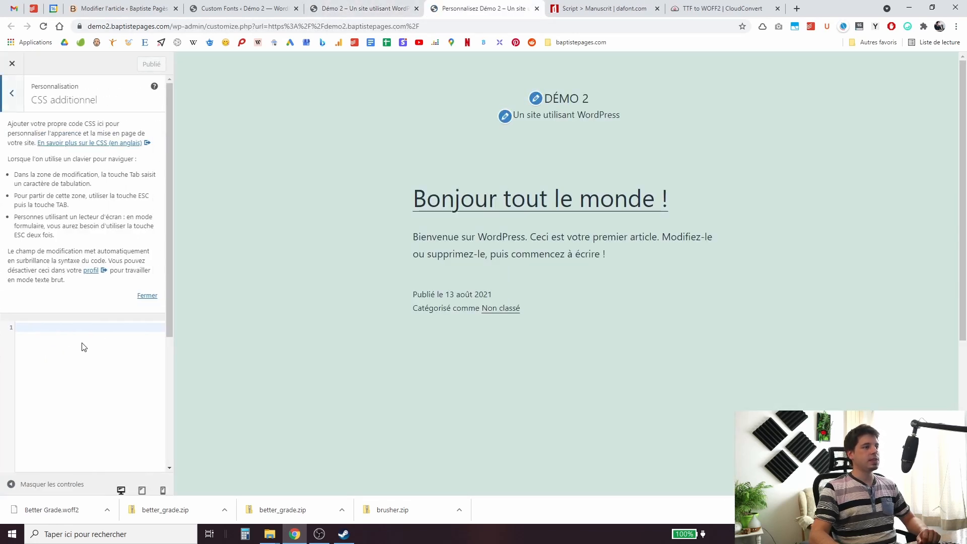
pyautogui.click(147, 295)
# Return to the inspected demo page and select the entry-title class in the post title's h2 code again.
pyautogui.click(356, 6)
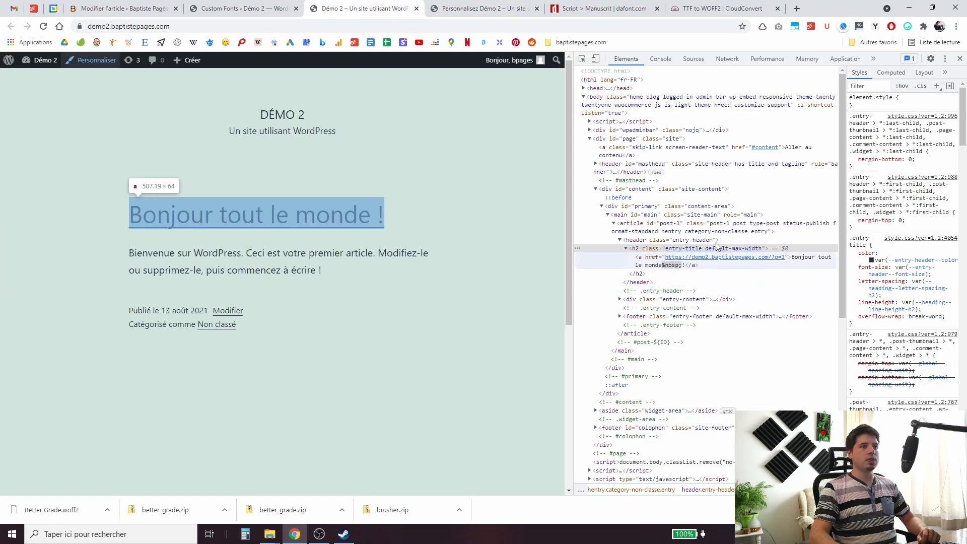
pyautogui.doubleClick(687, 249)
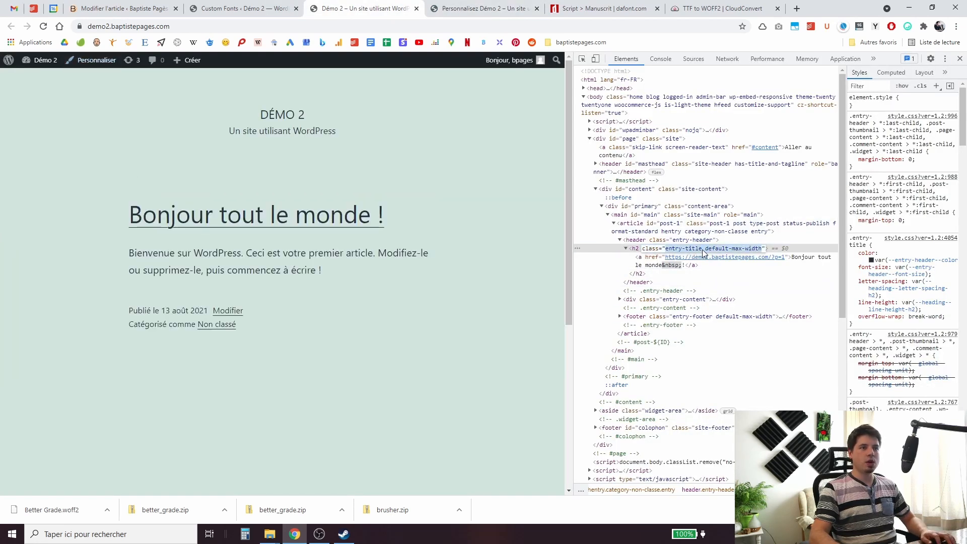
pyautogui.moveTo(702, 253); pyautogui.dragTo(667, 255)
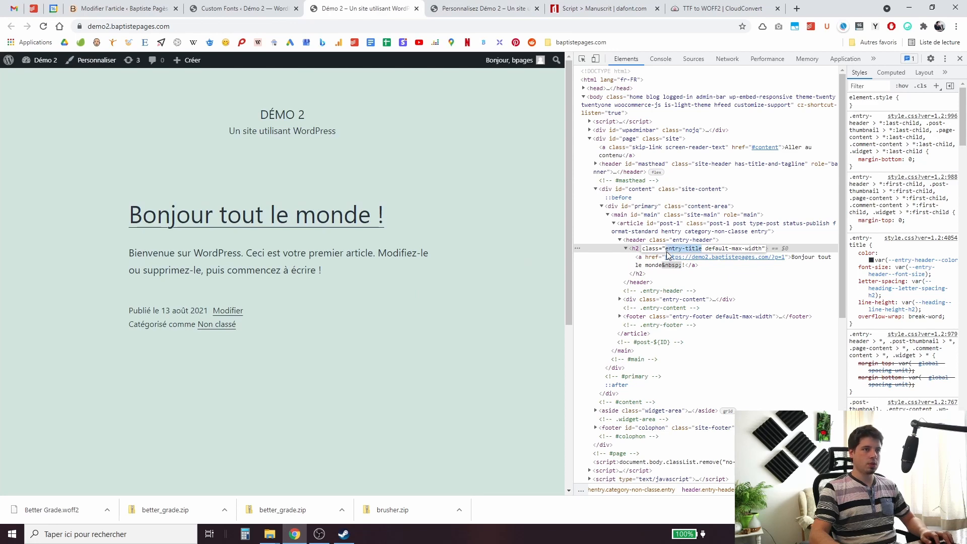
# Start an h2.entry-title rule in the demo site's Additional CSS in the Customizer.
pyautogui.click(529, 8)
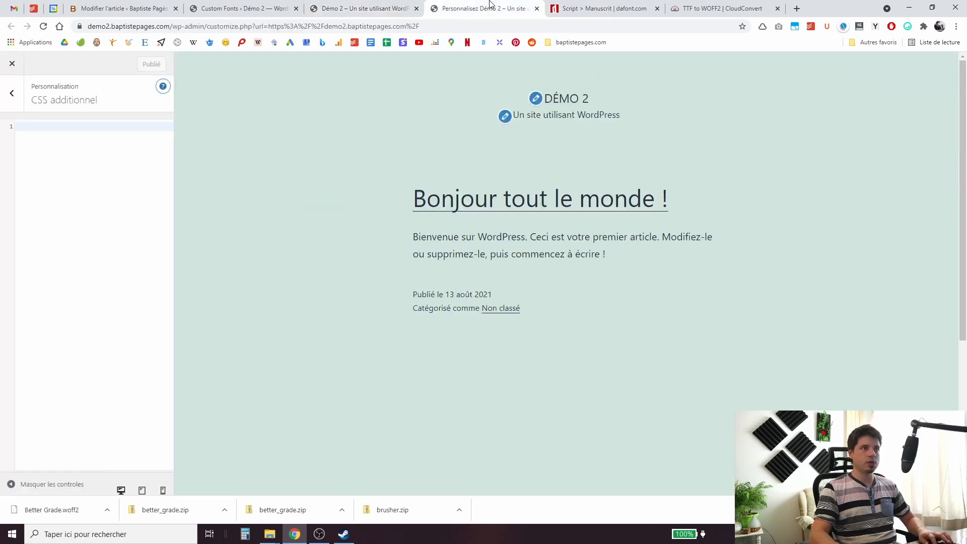
pyautogui.click(68, 156)
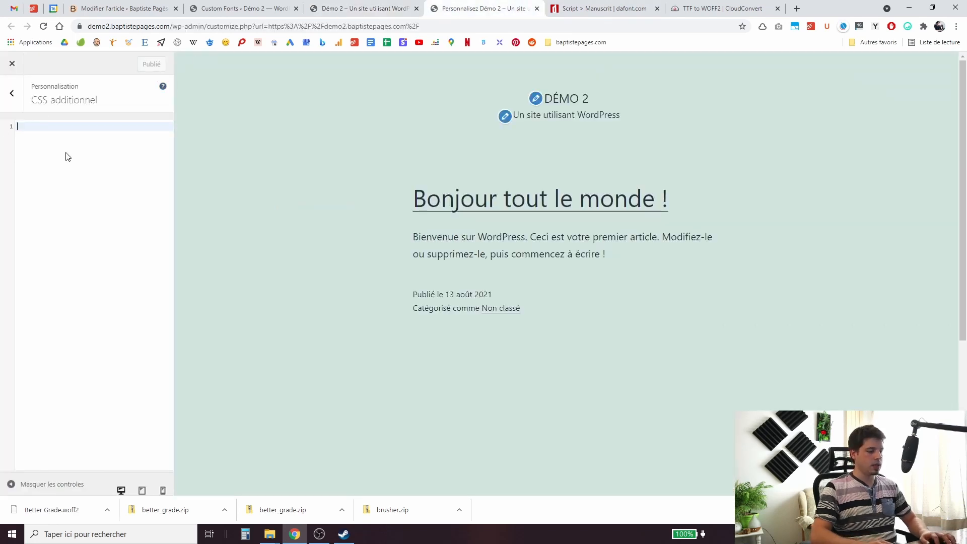
pyautogui.write('h2')
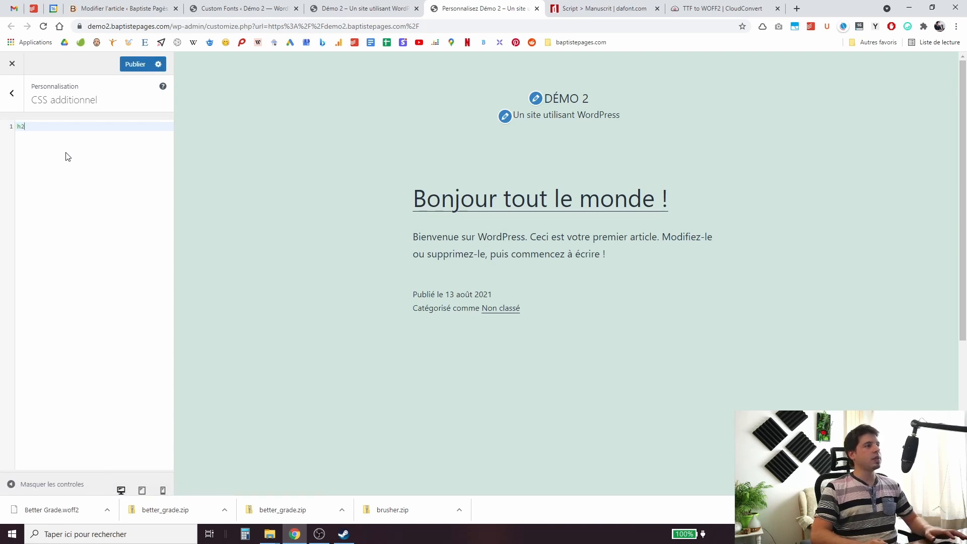
pyautogui.write('.entry-title')
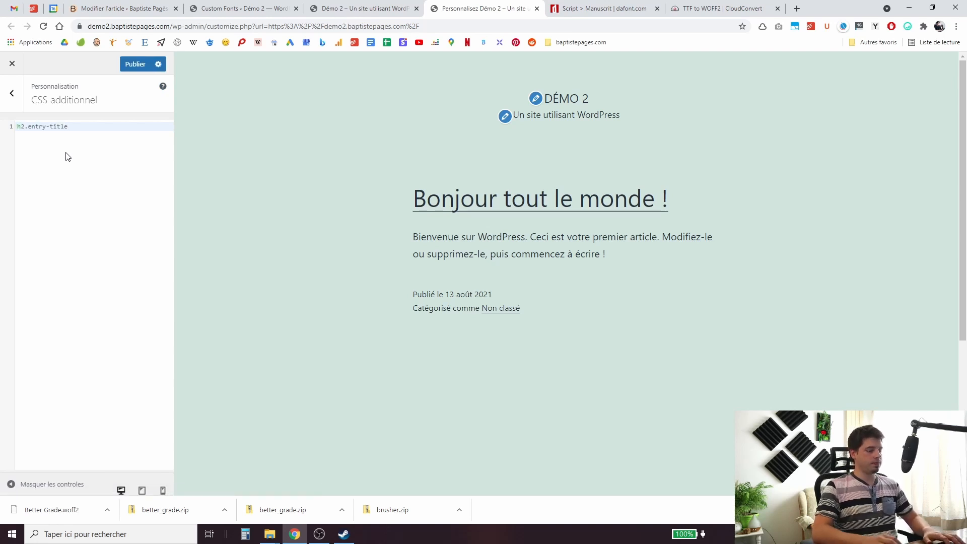
pyautogui.write('{')
pyautogui.press('Return')
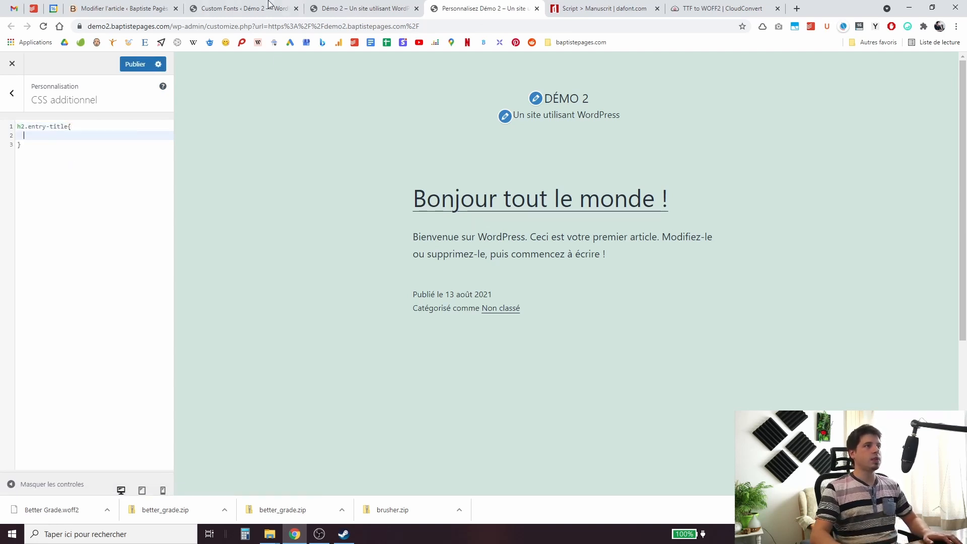
# Check the font's name in the Custom Fonts list and add font-family:BetterGrade; to the h2.entry-title rule.
pyautogui.click(290, 8)
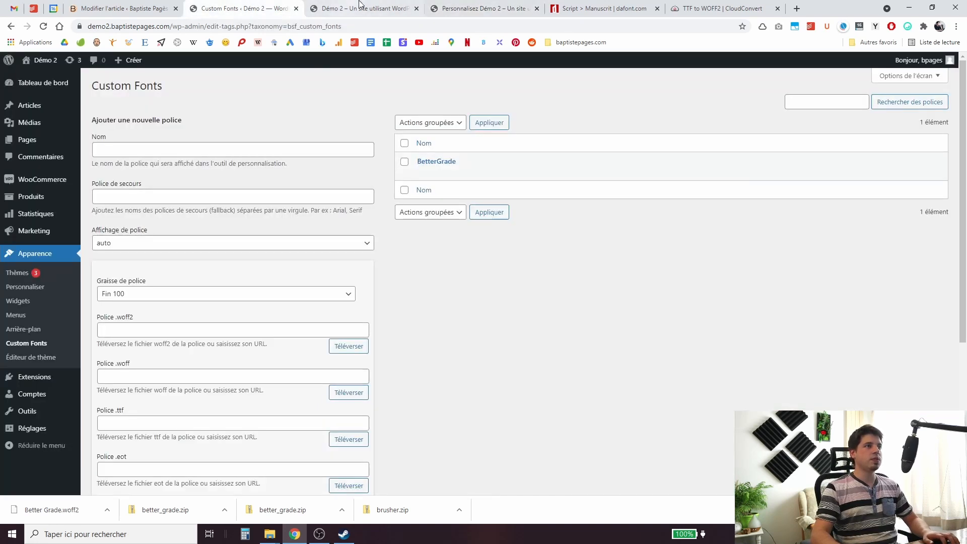
pyautogui.click(476, 7)
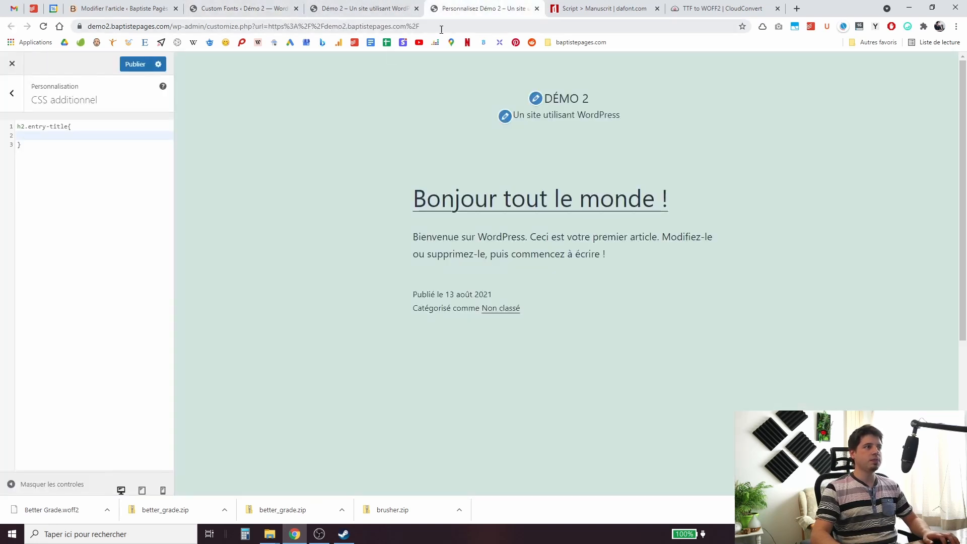
pyautogui.write('font-fam')
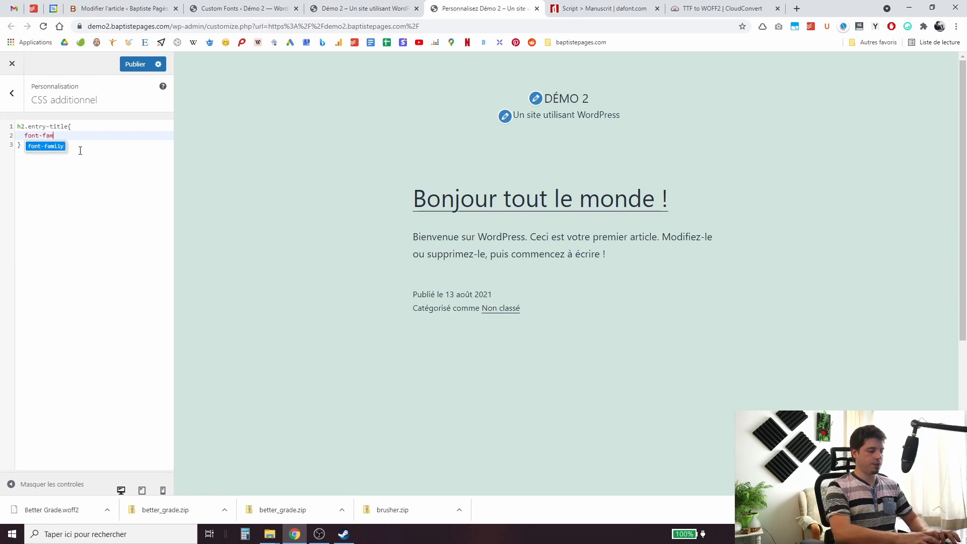
pyautogui.write('ily:Better')
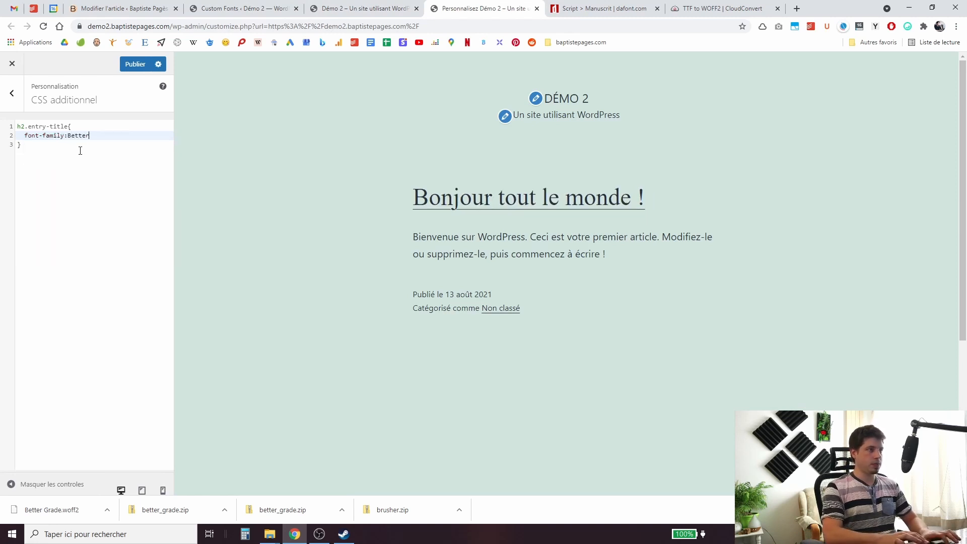
pyautogui.write('Grade;')
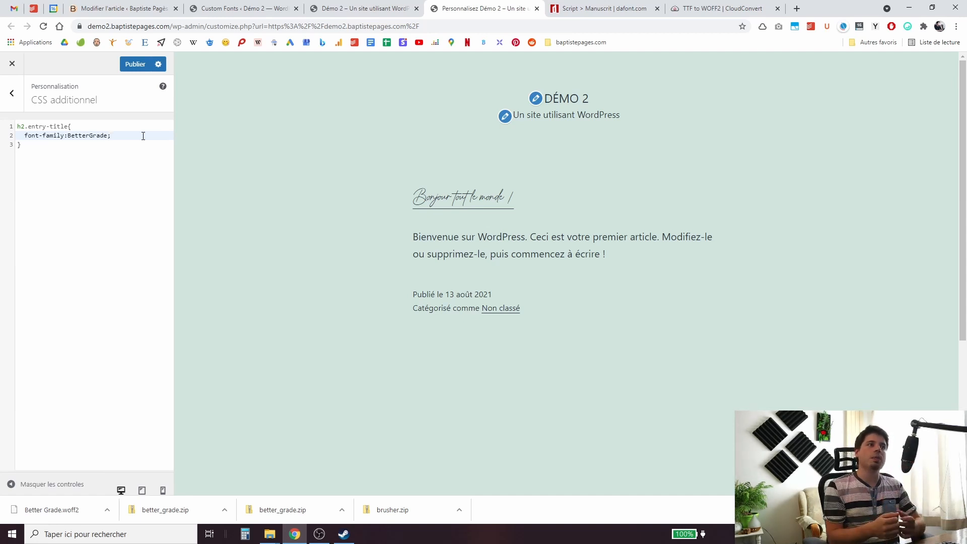
# Add font-size:78px; to the h2.entry-title rule and publish the Customizer changes.
pyautogui.press('Return')
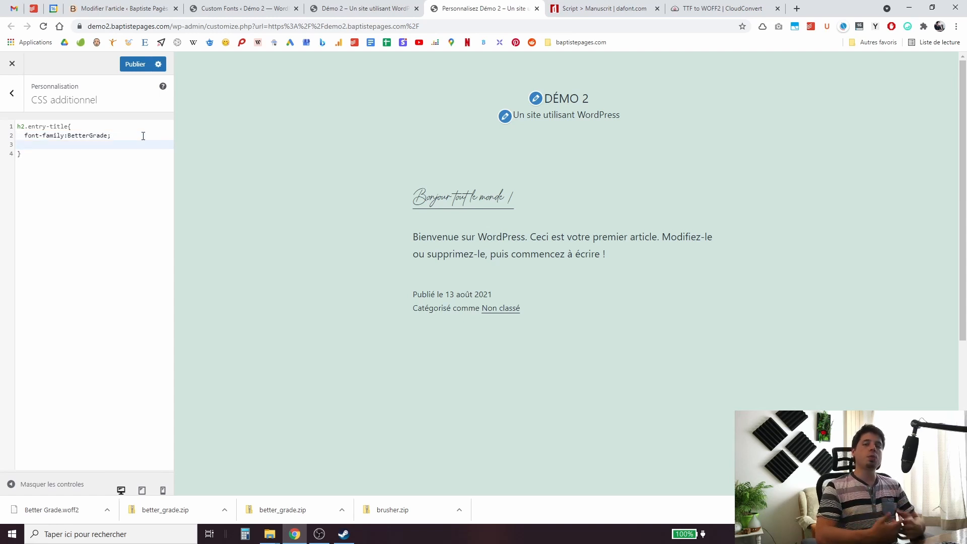
pyautogui.write('font-')
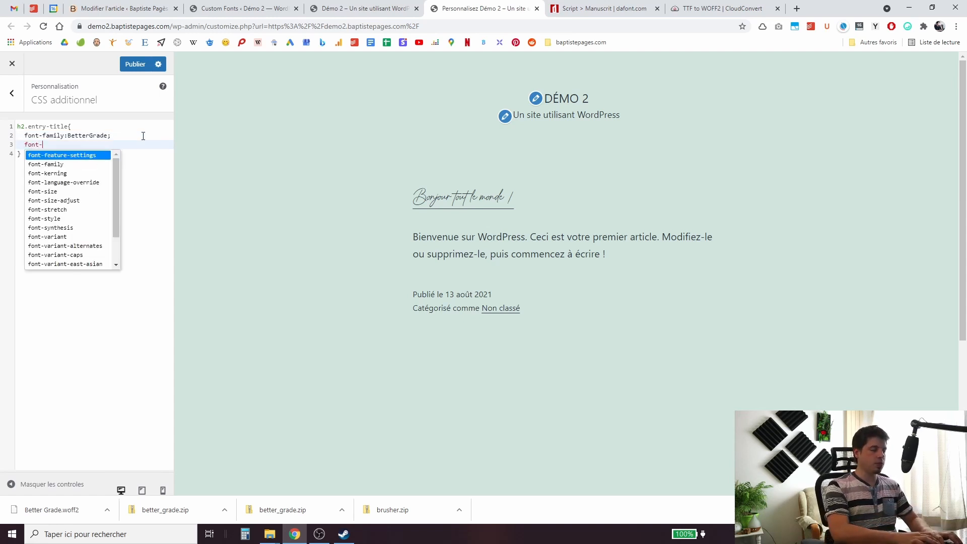
pyautogui.write('size')
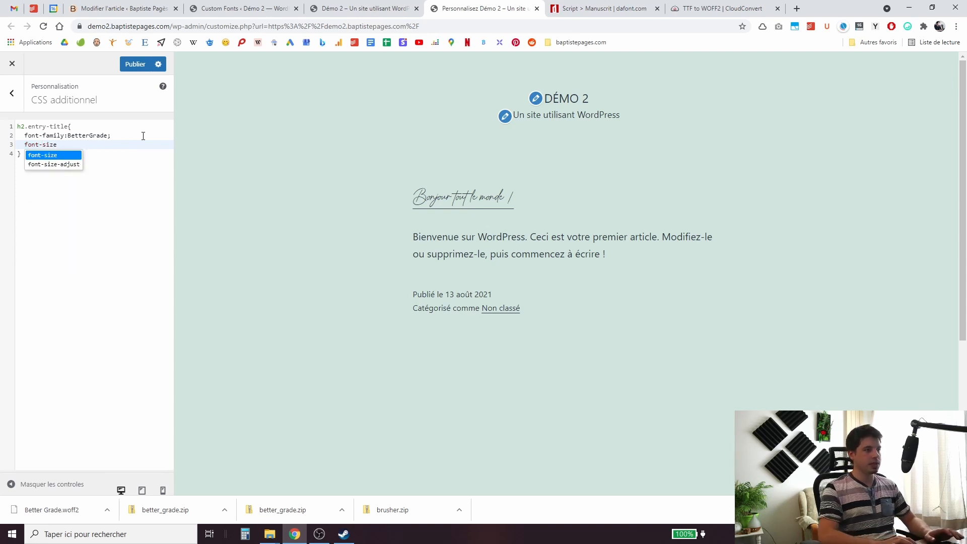
pyautogui.write(':')
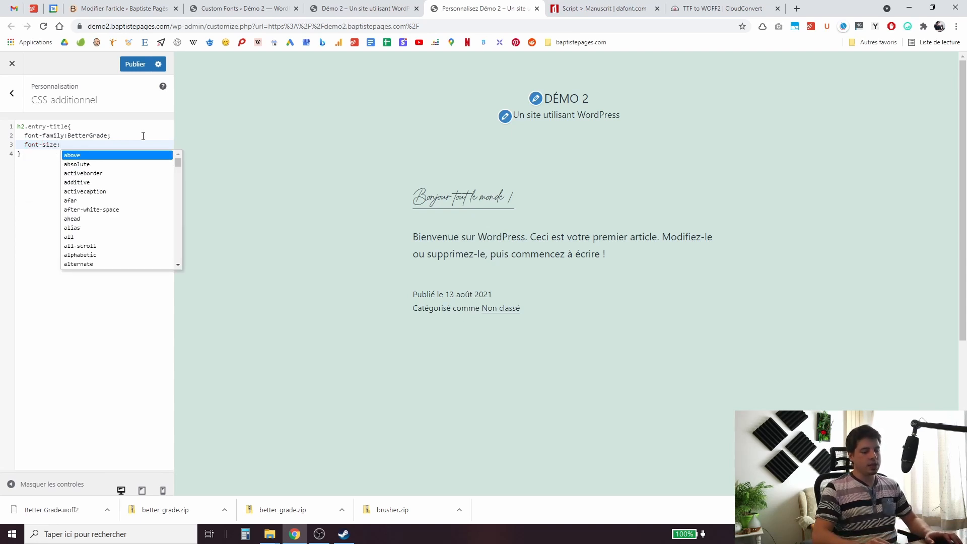
pyautogui.write('68px')
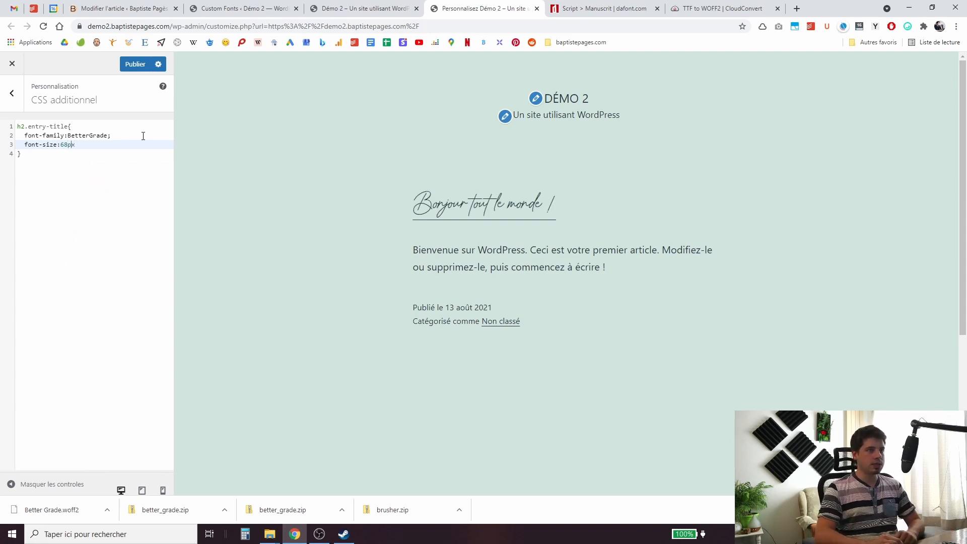
pyautogui.press('BackSpace')
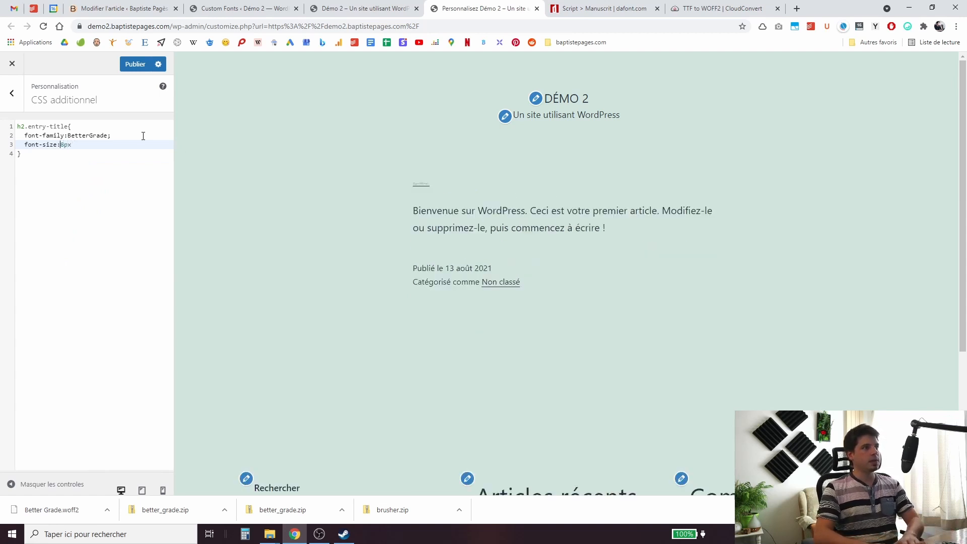
pyautogui.write('7')
pyautogui.press('End')
pyautogui.write(';')
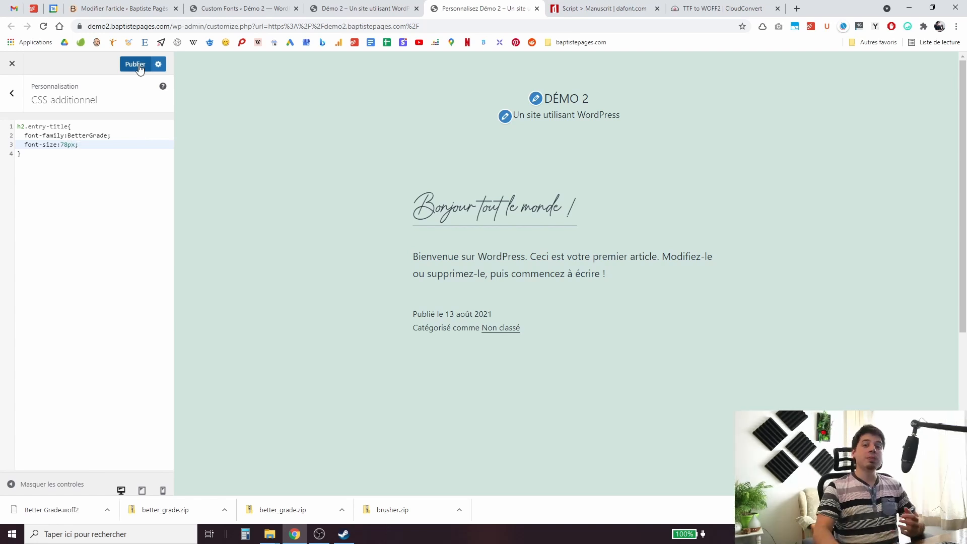
pyautogui.click(140, 67)
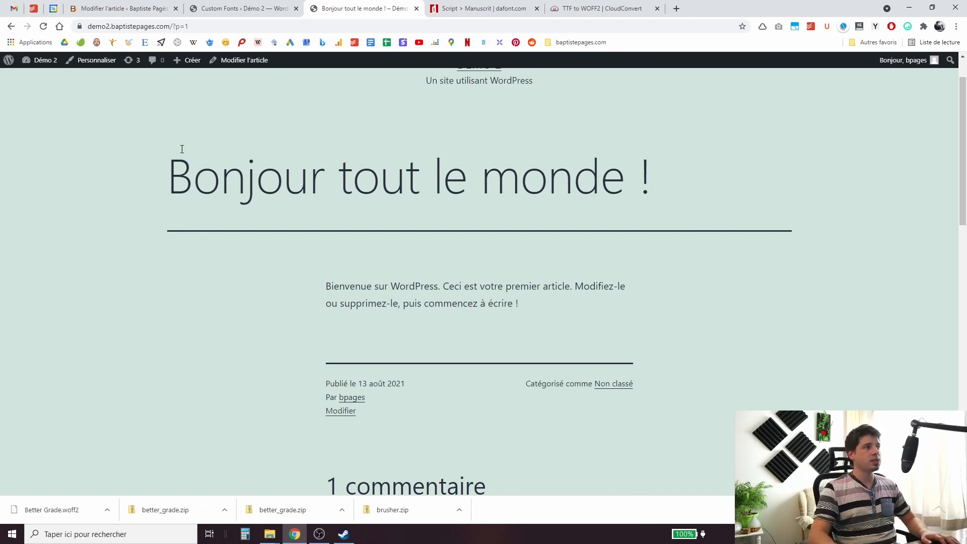
# Reopen the Additional CSS from the single post page and start a .policebettergrade rule below the h2.entry-title rule.
pyautogui.click(99, 67)
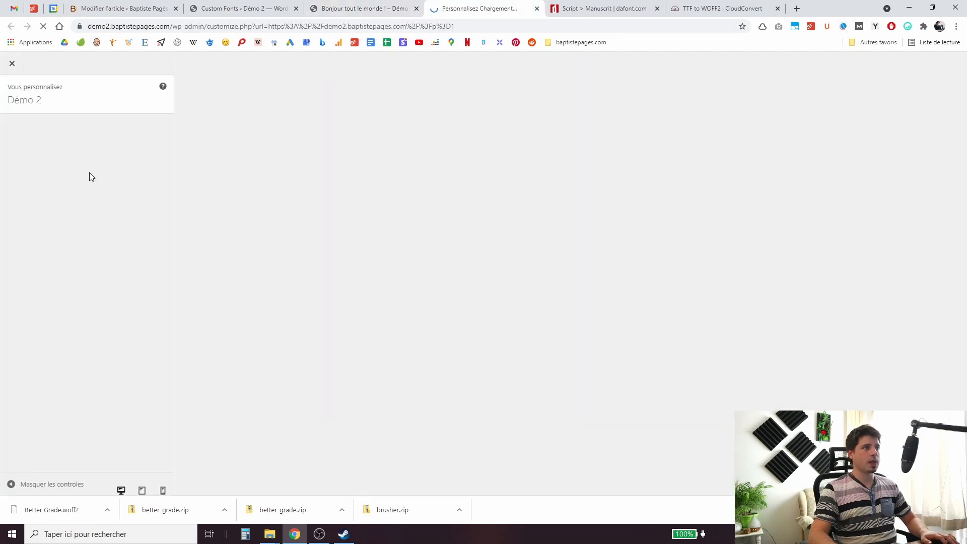
pyautogui.click(48, 346)
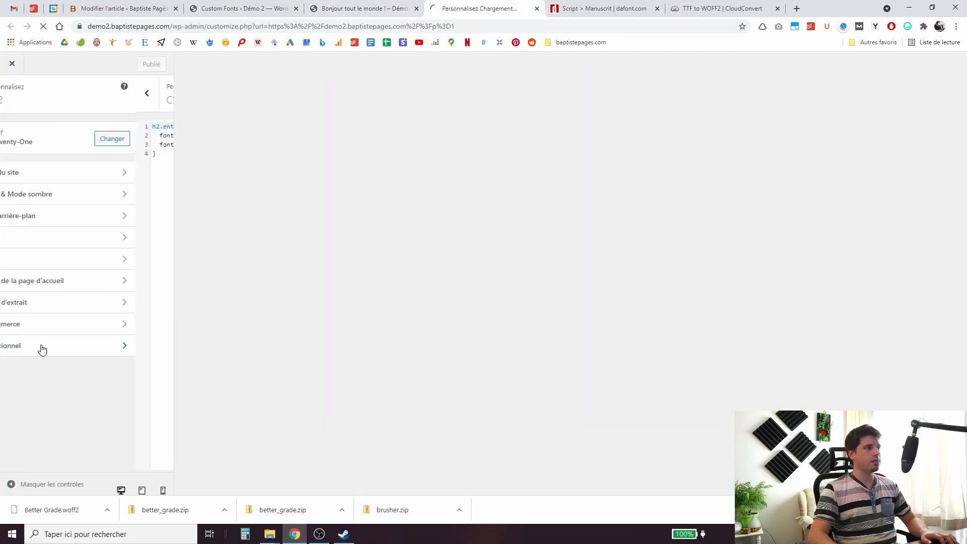
pyautogui.click(29, 151)
pyautogui.press('Return')
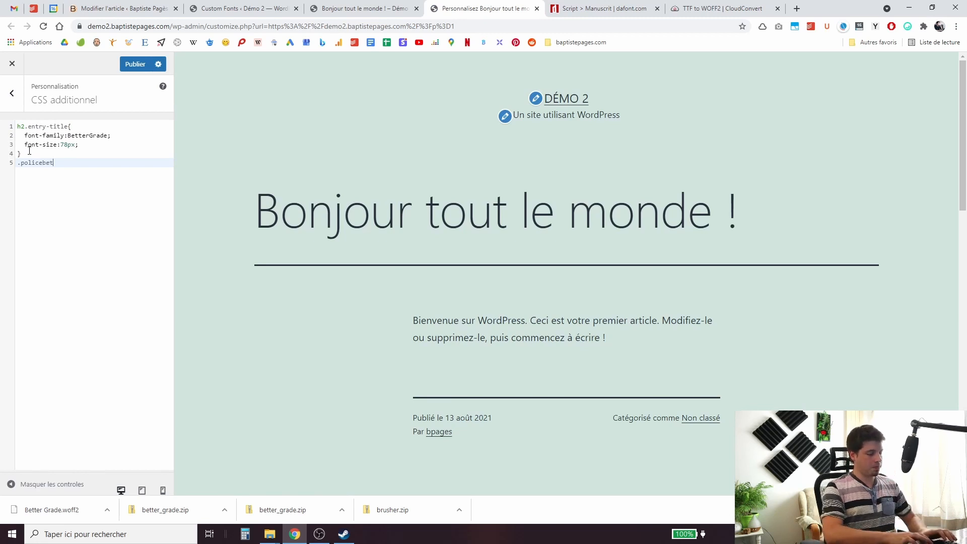
pyautogui.write('{')
pyautogui.press('Return')
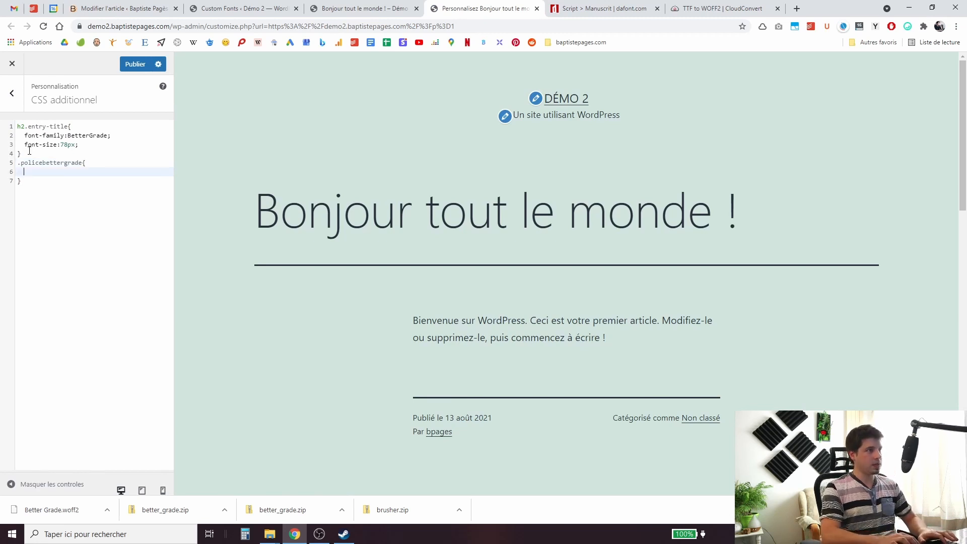
# Copy the BetterGrade font-family and 78px font-size declarations into the .policebettergrade rule and publish the changes.
pyautogui.moveTo(110, 138); pyautogui.dragTo(25, 147)
pyautogui.hotkey('ctrl', 'c')
pyautogui.click(31, 171)
pyautogui.hotkey('ctrl', 'v')
pyautogui.click(113, 172)
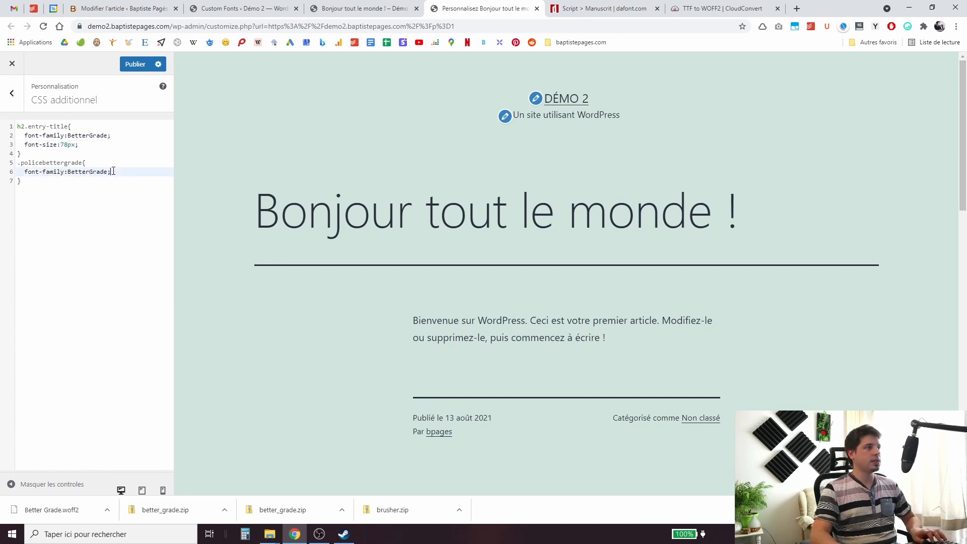
pyautogui.press('Return')
pyautogui.hotkey('ctrl', 'v')
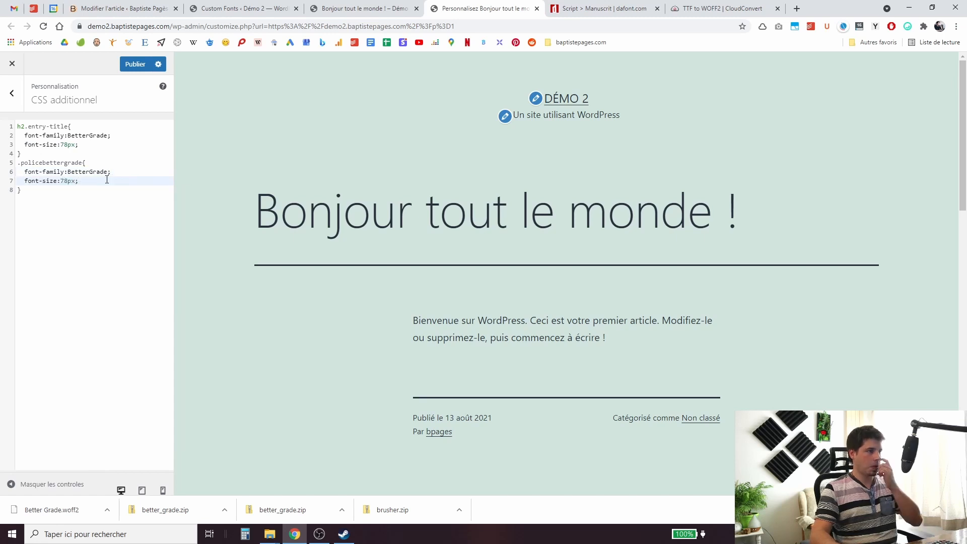
pyautogui.click(135, 64)
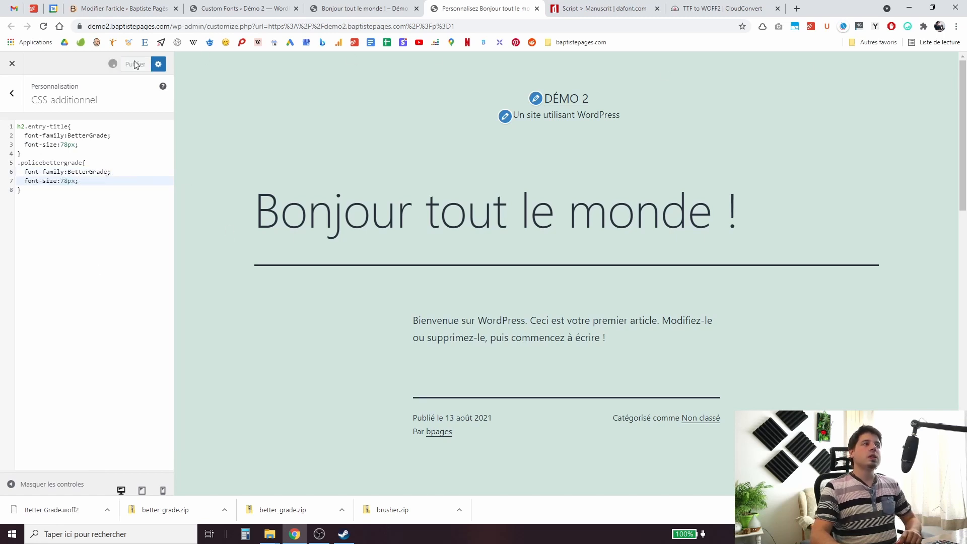
# Close the Customizer and open the "Bonjour tout le monde !" post in the block editor.
pyautogui.click(13, 65)
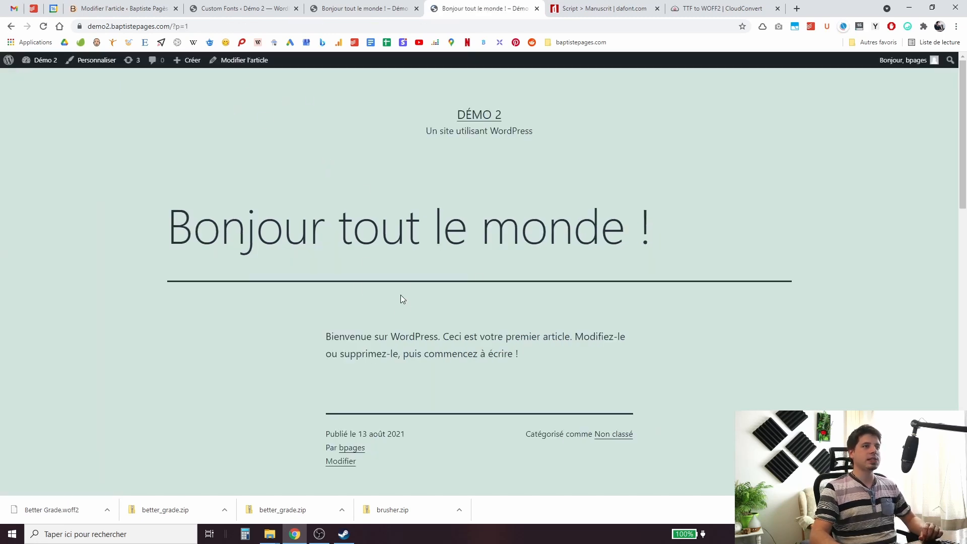
pyautogui.scroll(-4, 400, 294)
pyautogui.scroll(4, 443, 332)
pyautogui.scroll(-7, 433, 342)
pyautogui.scroll(7, 423, 353)
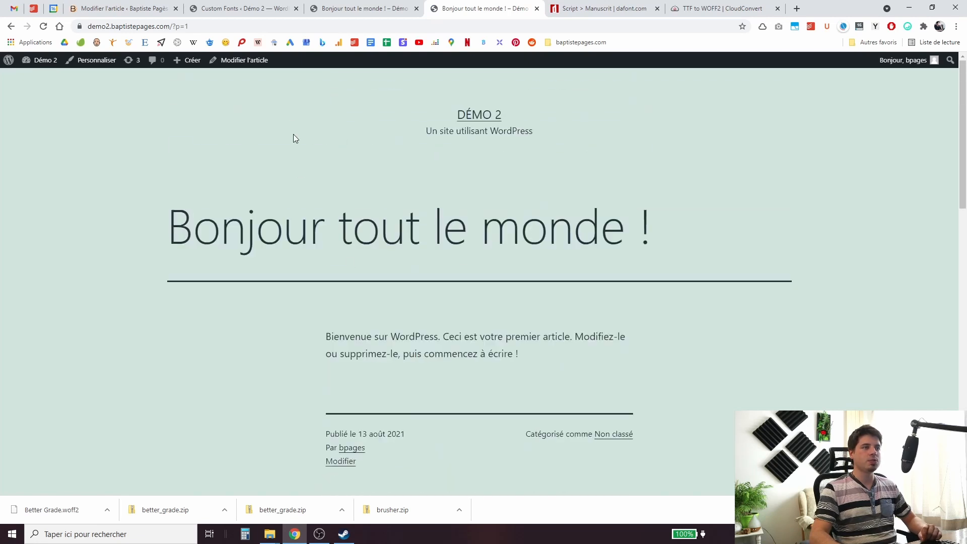
pyautogui.click(249, 61)
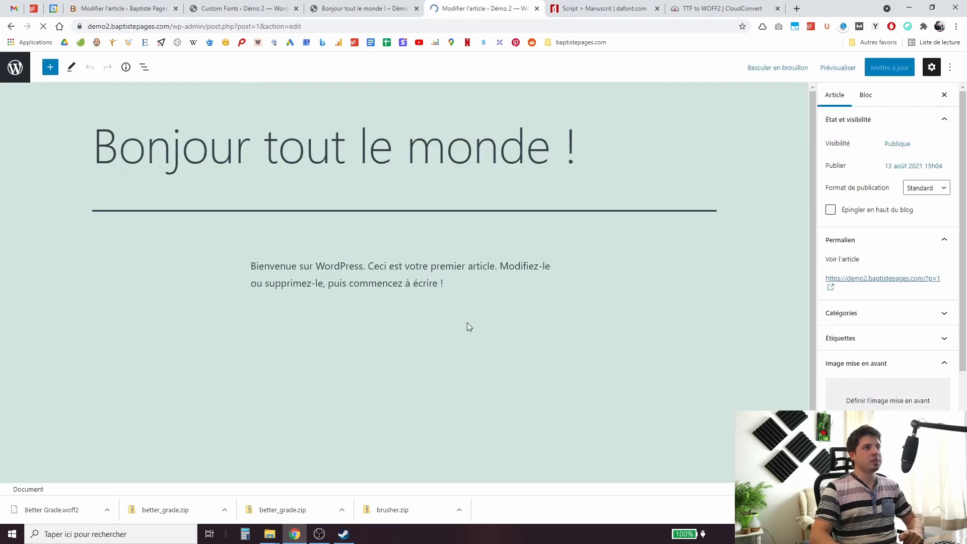
# Generate lorem ipsum filler text with the browser extension and paste it twice below the post's welcome paragraph.
pyautogui.click(460, 281)
pyautogui.click(874, 28)
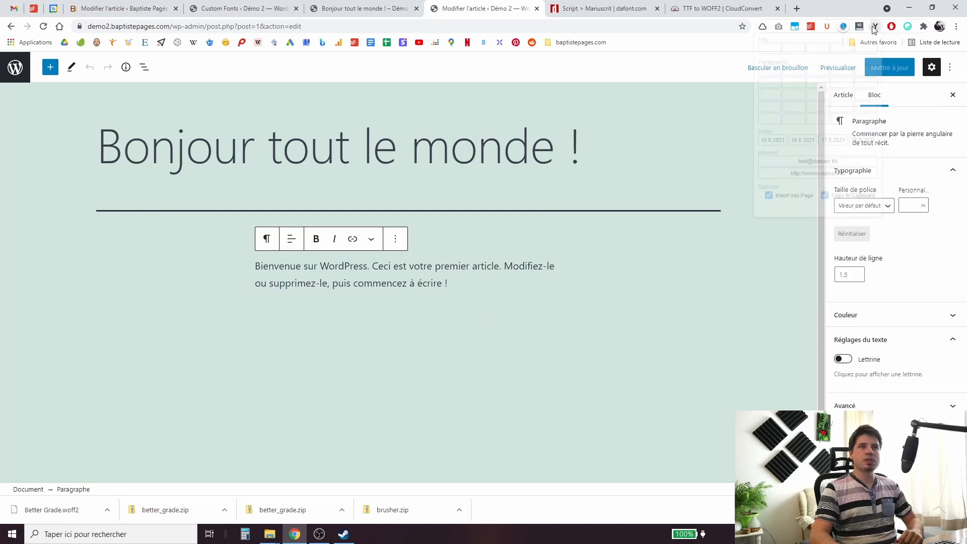
pyautogui.click(871, 120)
pyautogui.press('Return')
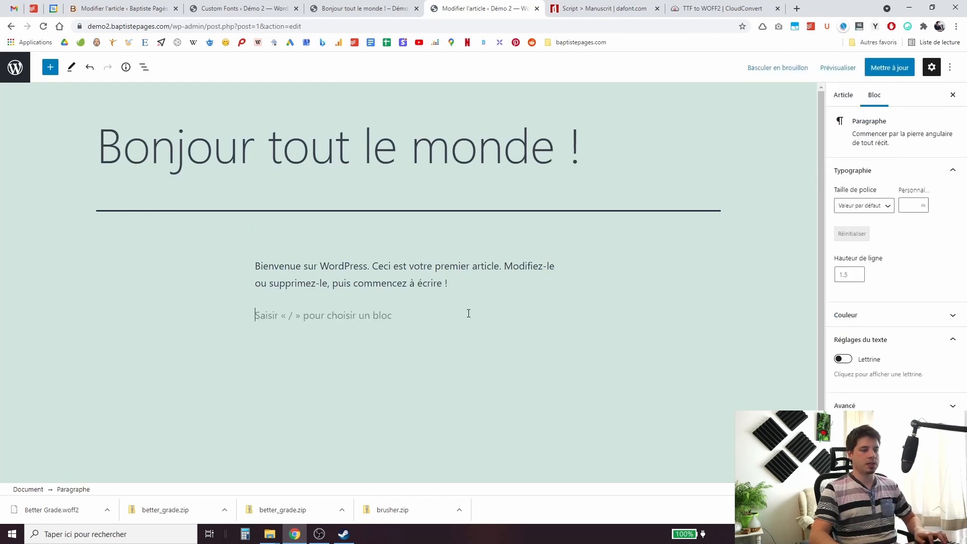
pyautogui.hotkey('ctrl', 'v')
pyautogui.press('Return')
pyautogui.hotkey('ctrl', 'v')
# Add a new paragraph reading "Un titre normal" after a filler paragraph that begins with "Fusce convallis metus".
pyautogui.scroll(4, 468, 314)
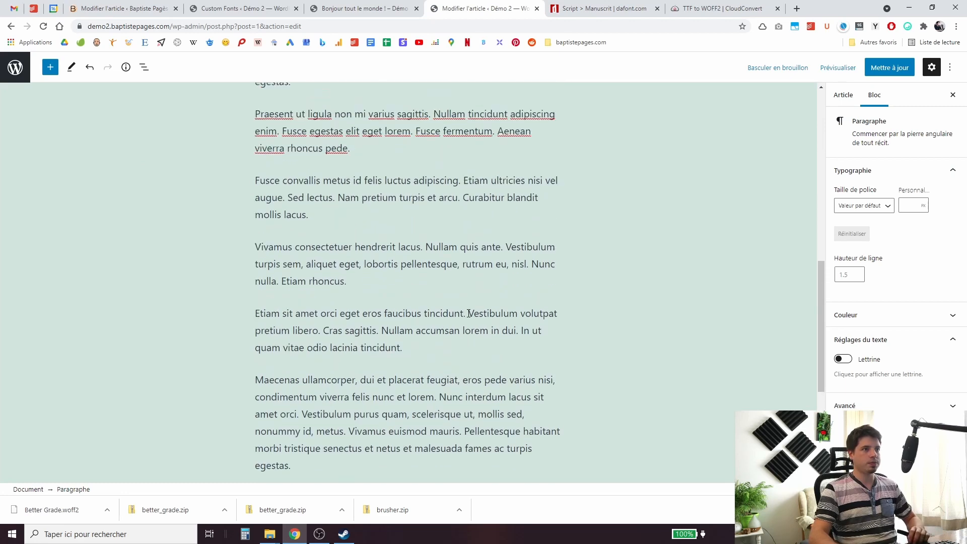
pyautogui.scroll(5, 453, 317)
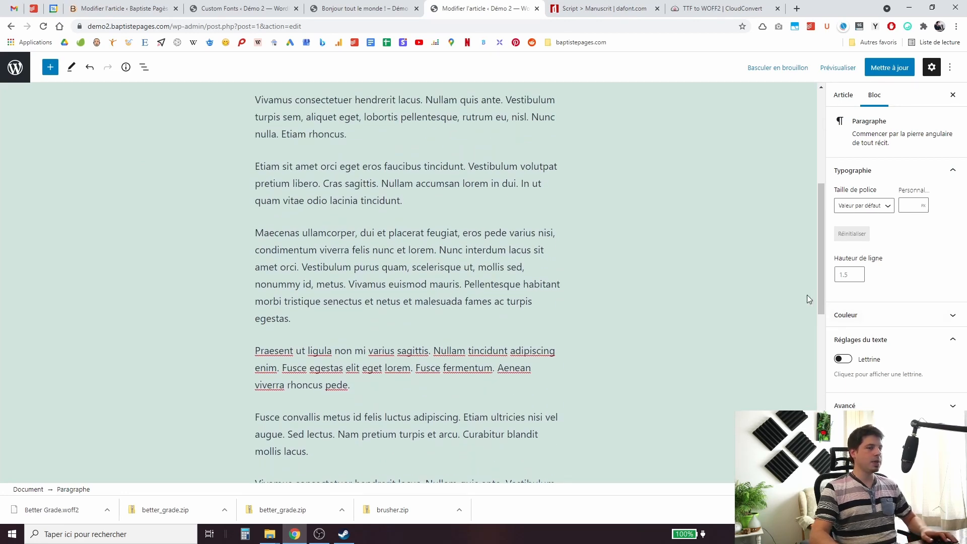
pyautogui.scroll(-6, 393, 226)
pyautogui.click(329, 154)
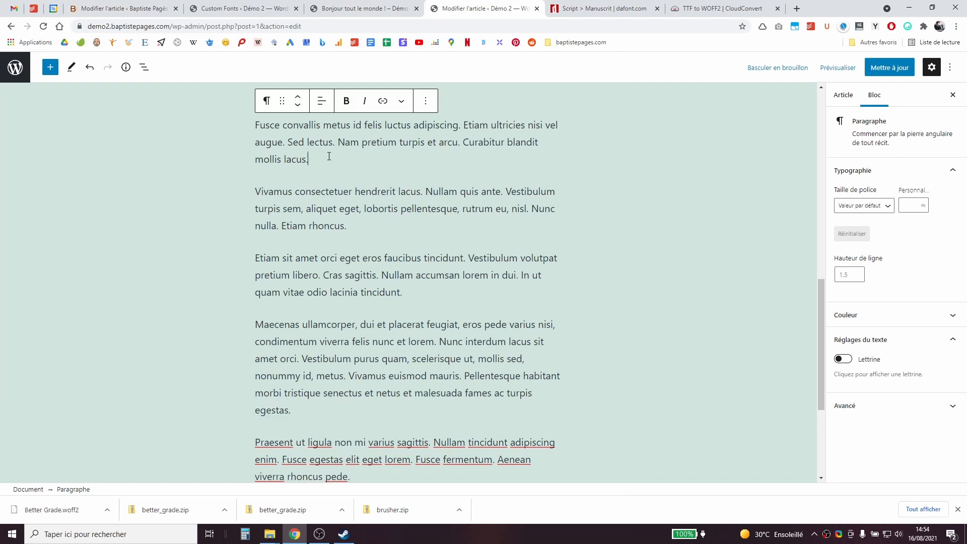
pyautogui.write('$')
pyautogui.press('Return')
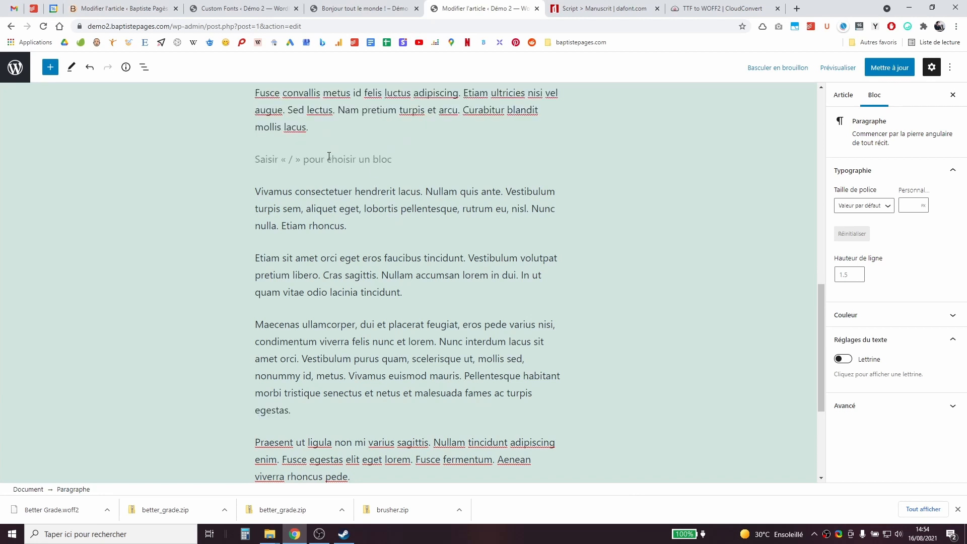
pyautogui.write('Un titre normal')
pyautogui.press('Return')
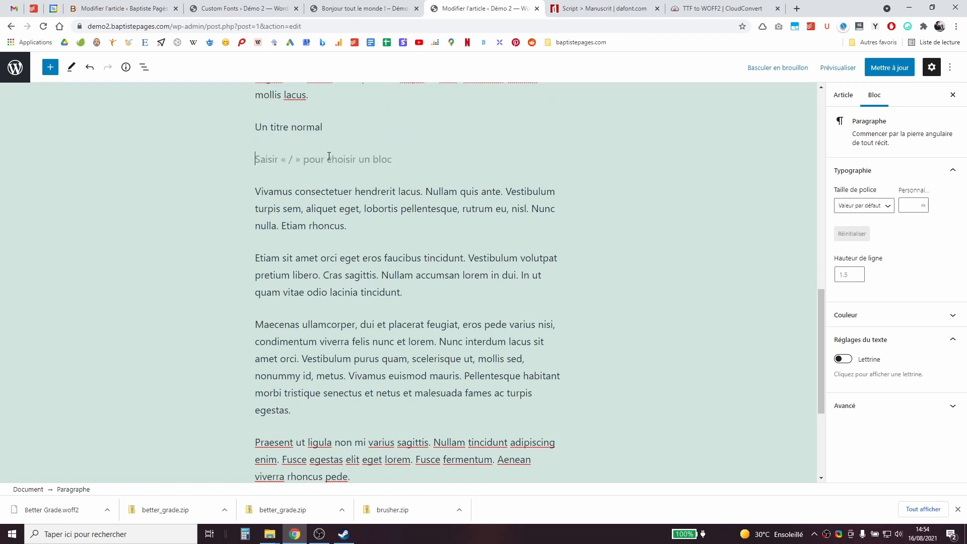
# Enter "Un titre en police jolie" in the empty paragraph below "Un titre normal".
pyautogui.write('Un titre en police')
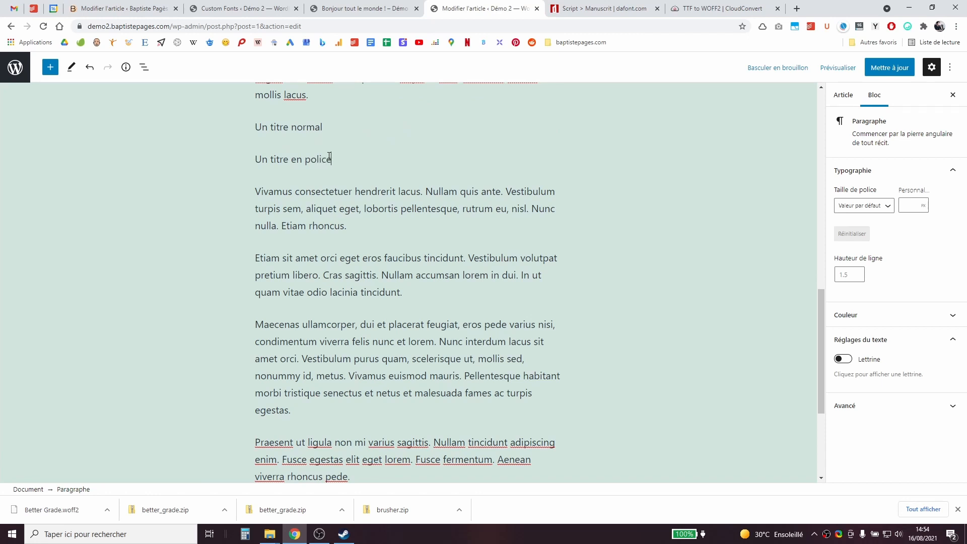
pyautogui.write(' jolie')
# Transform the "Un titre normal" and "Un titre en police jolie" paragraphs into heading blocks.
pyautogui.scroll(1, 328, 156)
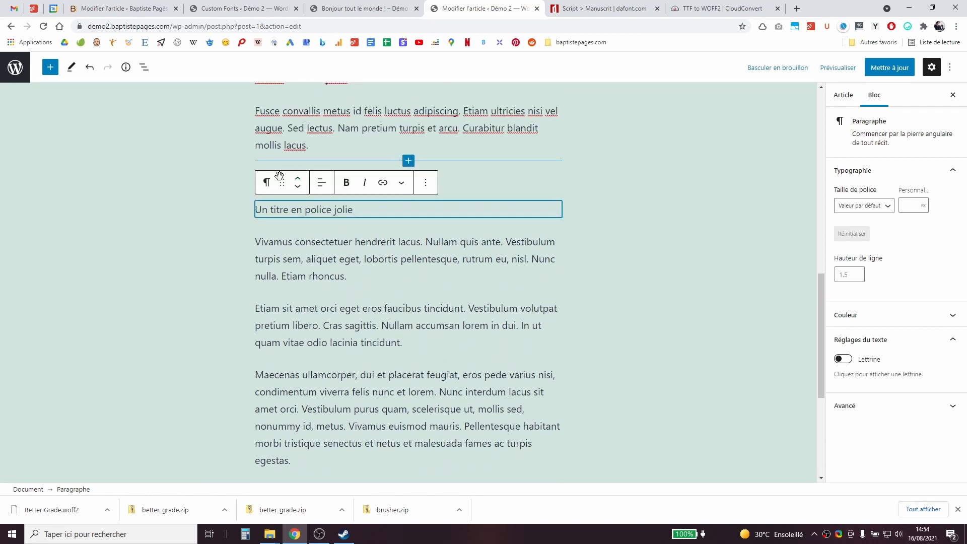
pyautogui.click(499, 180)
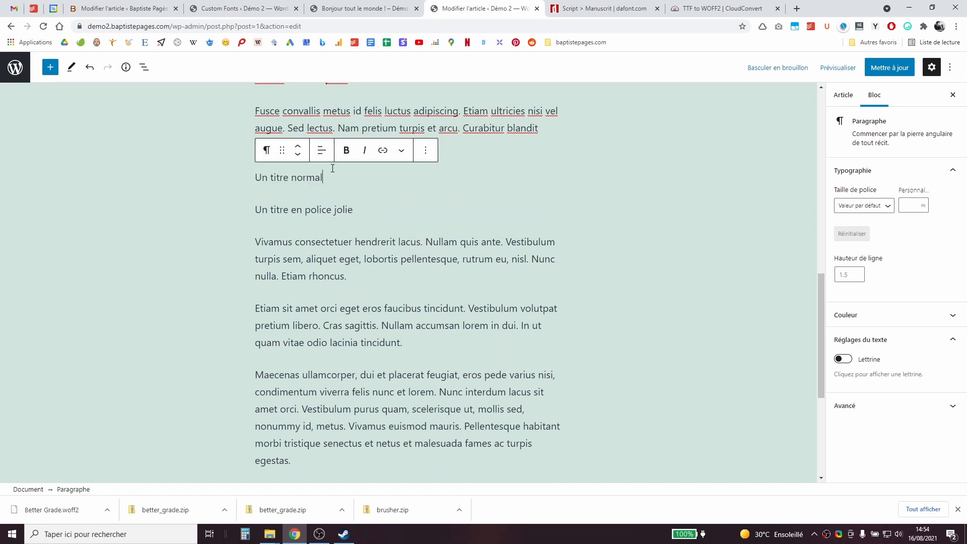
pyautogui.click(266, 150)
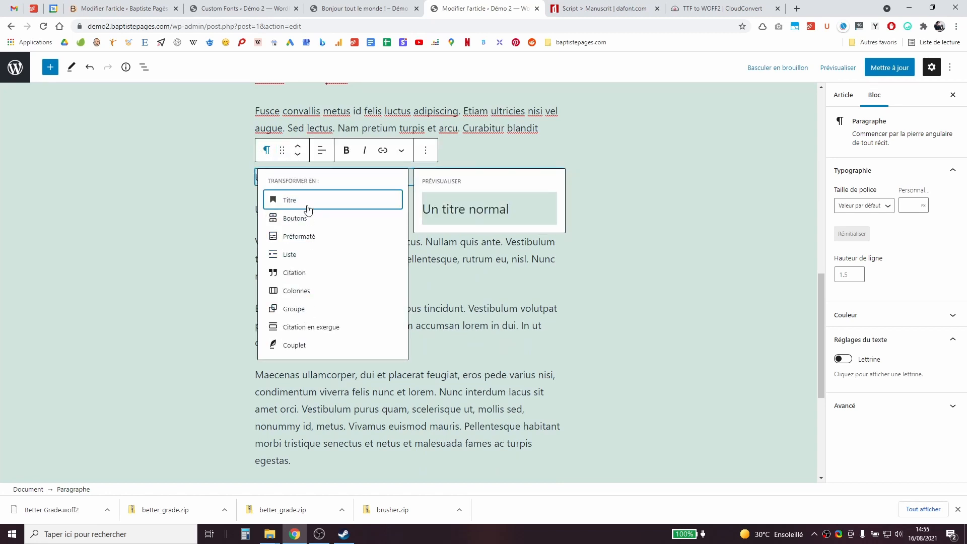
pyautogui.click(307, 202)
pyautogui.click(336, 224)
pyautogui.click(270, 196)
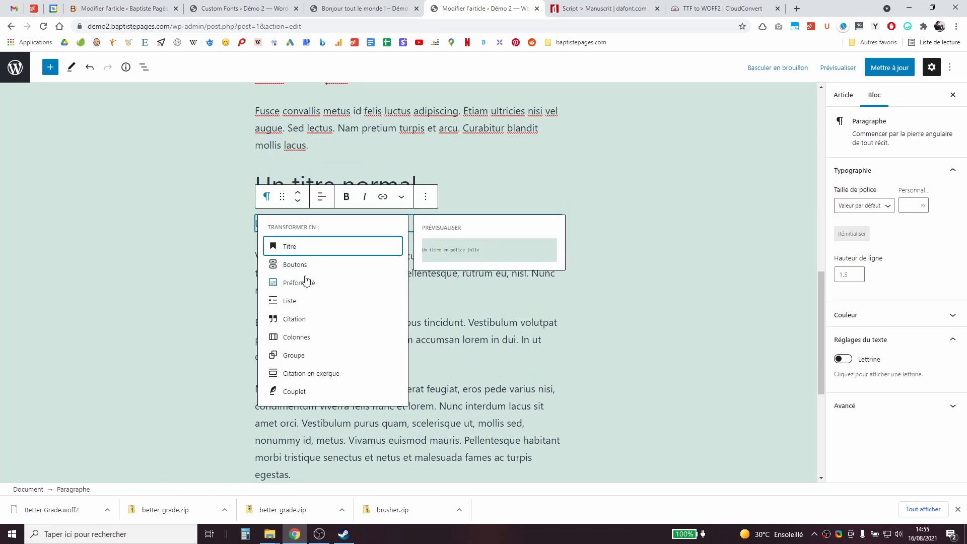
pyautogui.click(319, 252)
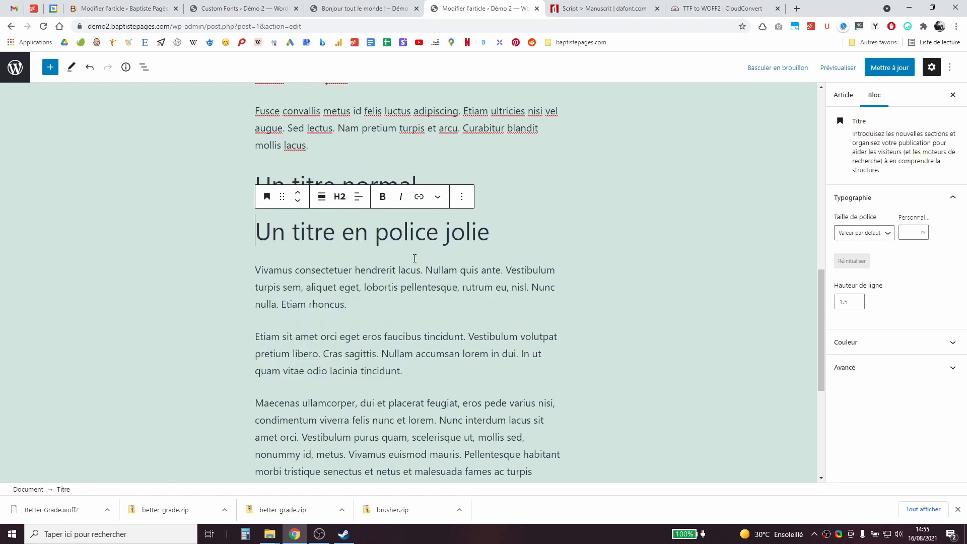
# Assign the additional CSS class policebettergrade to the "Un titre en police jolie" heading and update the post.
pyautogui.click(874, 367)
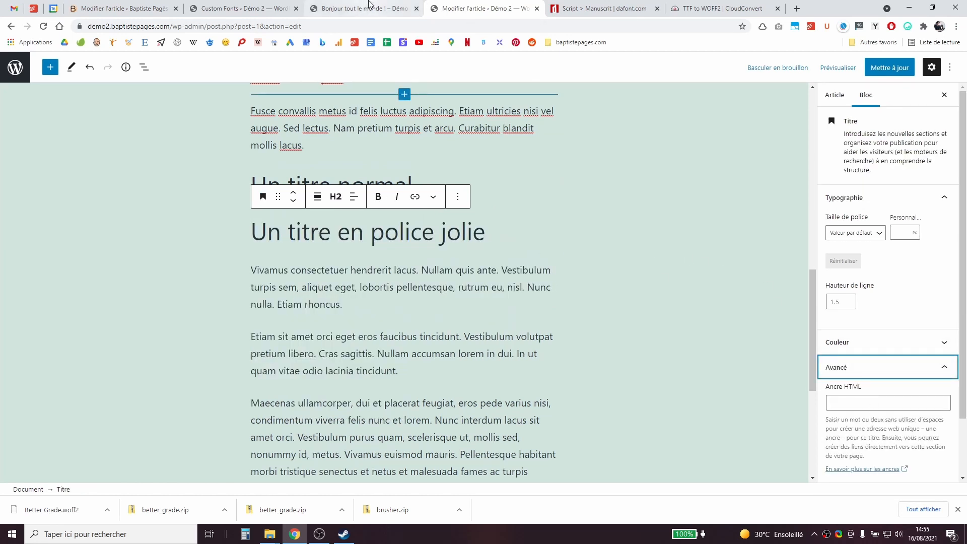
pyautogui.write('ice')
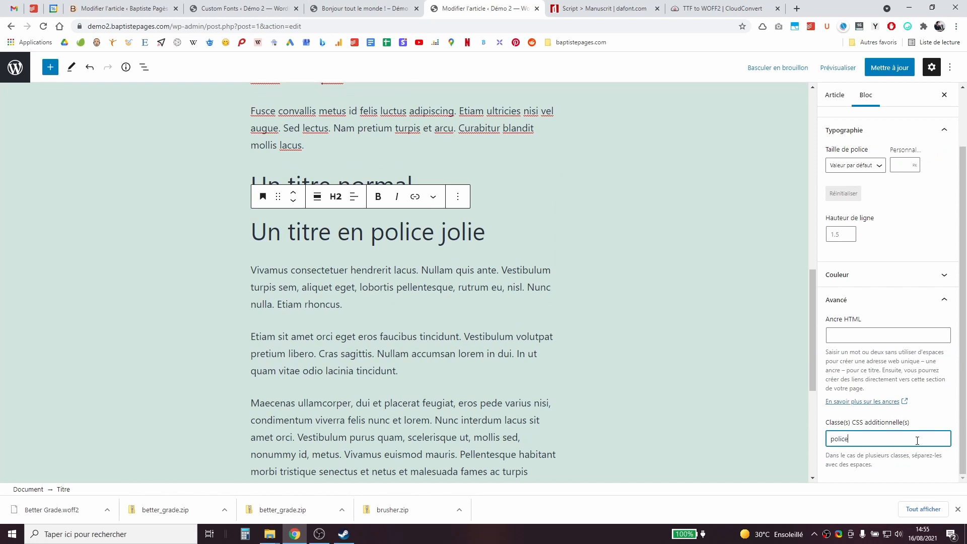
pyautogui.write('bettergrade')
pyautogui.click(890, 70)
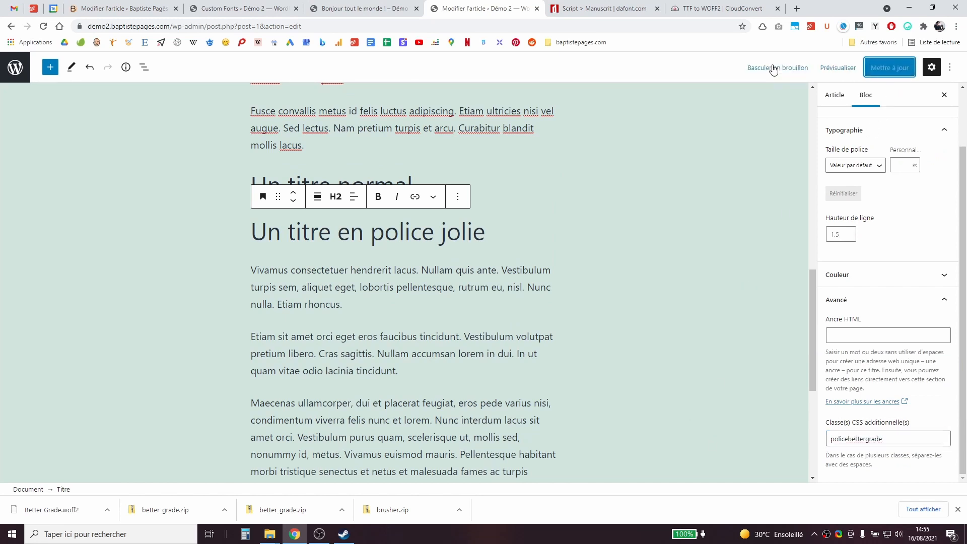
# Open the published post in a new tab and compare the font of its two new headings.
pyautogui.middleClick(119, 463)
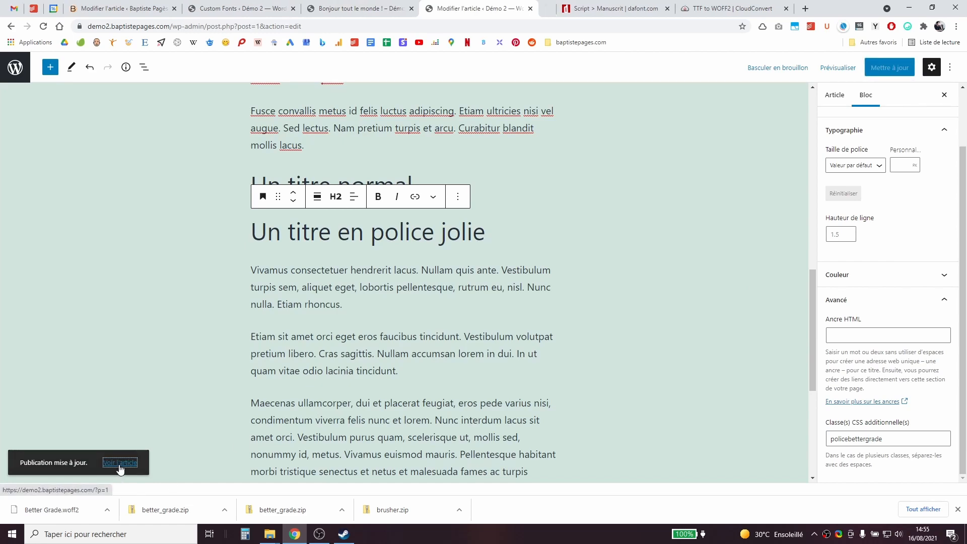
pyautogui.click(554, 8)
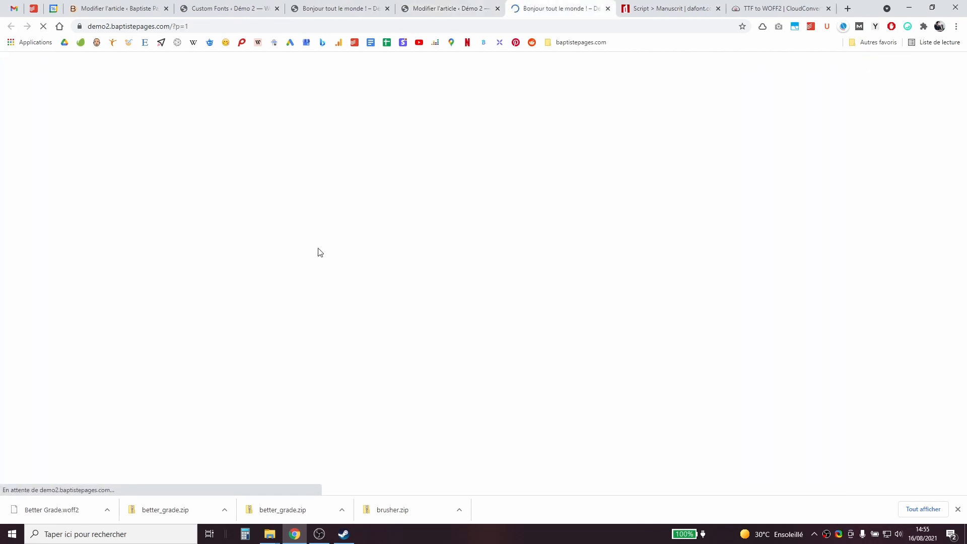
pyautogui.scroll(-13, 306, 285)
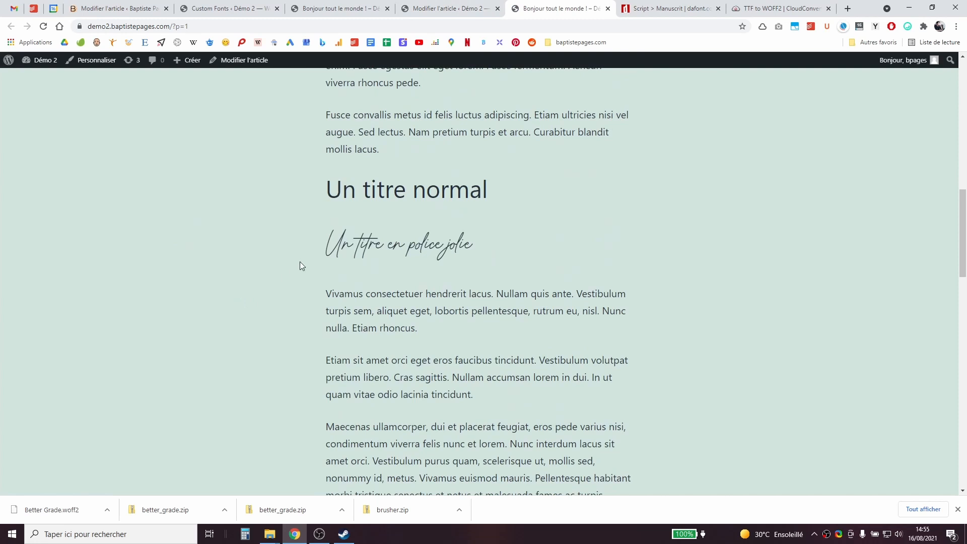
pyautogui.tripleClick(342, 251)
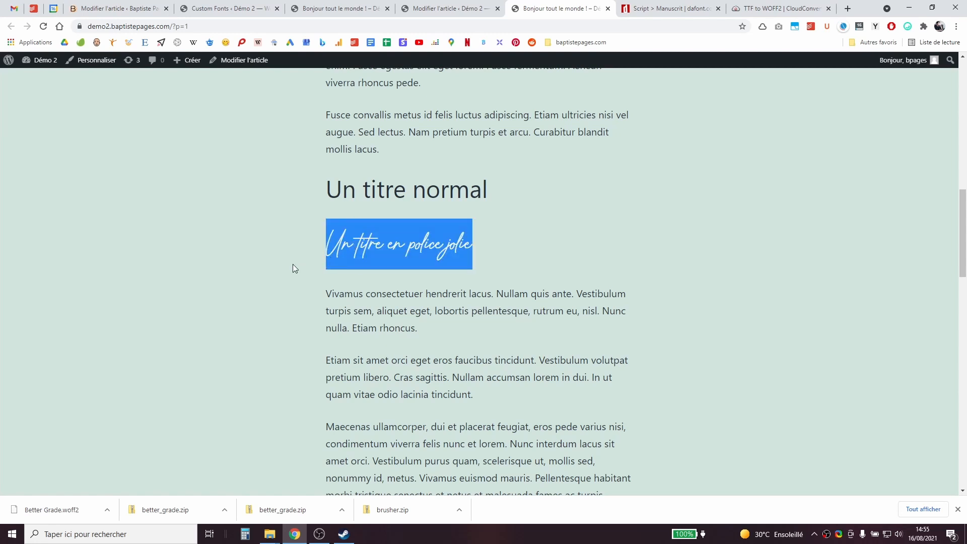